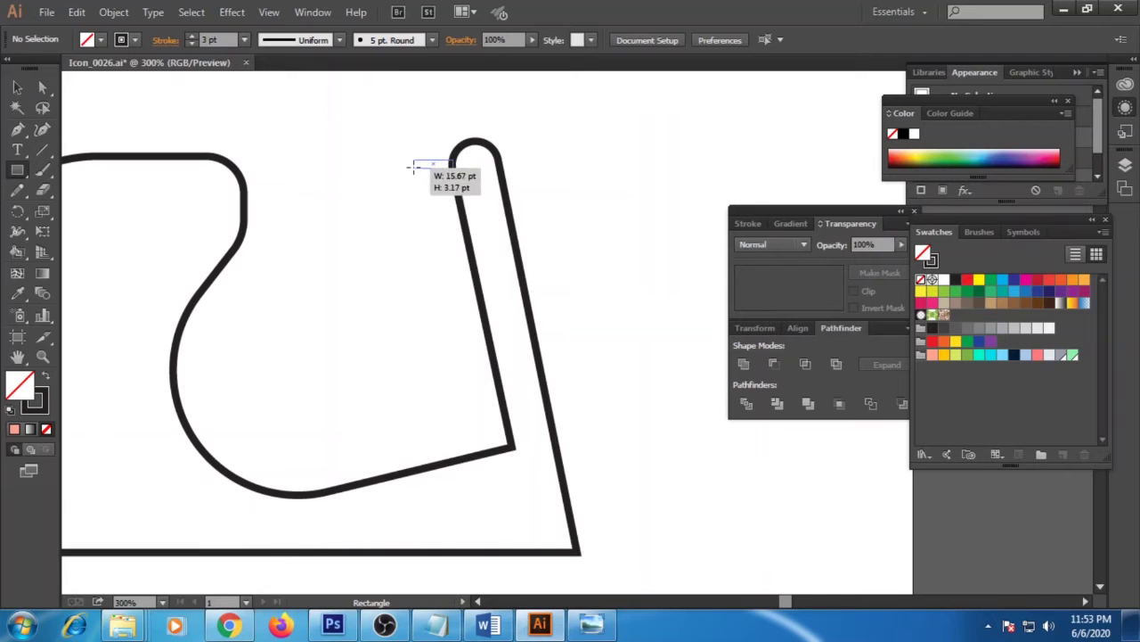
# Draw a small horizontal handlebar rectangle against the top of the steering column and fully round its outer corners.
pyautogui.click(15, 87)
pyautogui.click(407, 172)
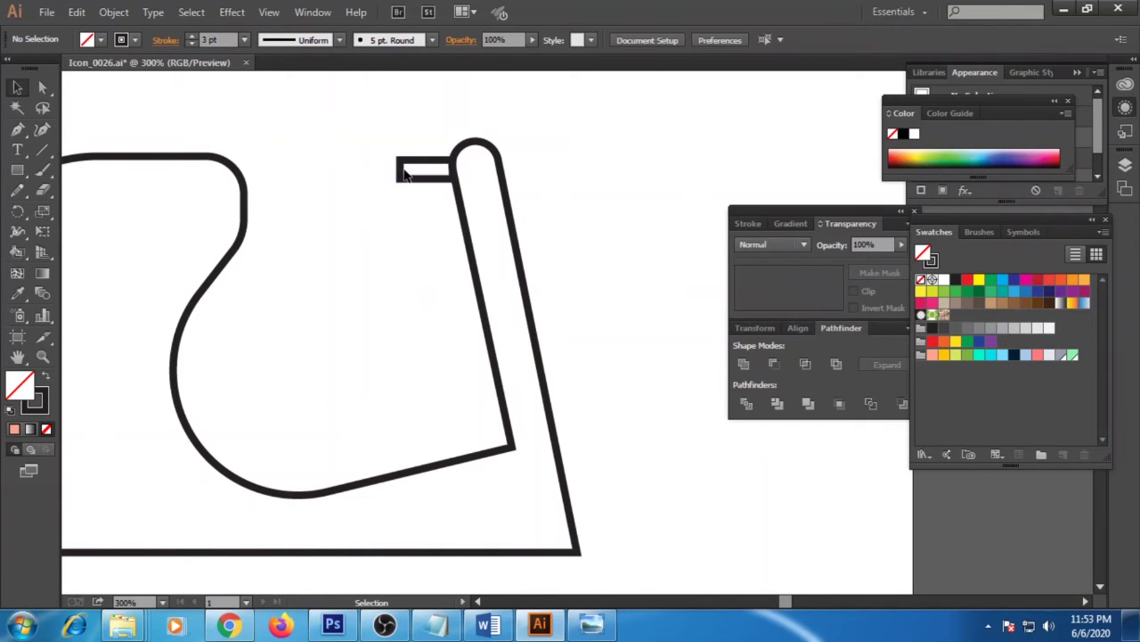
pyautogui.click(407, 177)
pyautogui.click(43, 87)
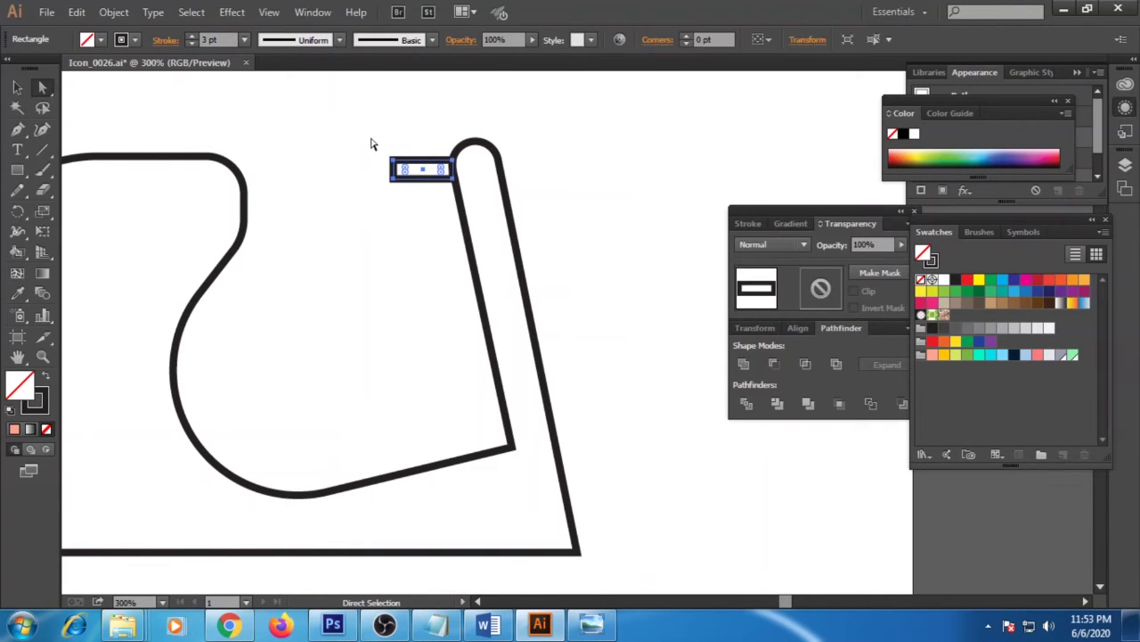
pyautogui.click(429, 200)
pyautogui.press('v')
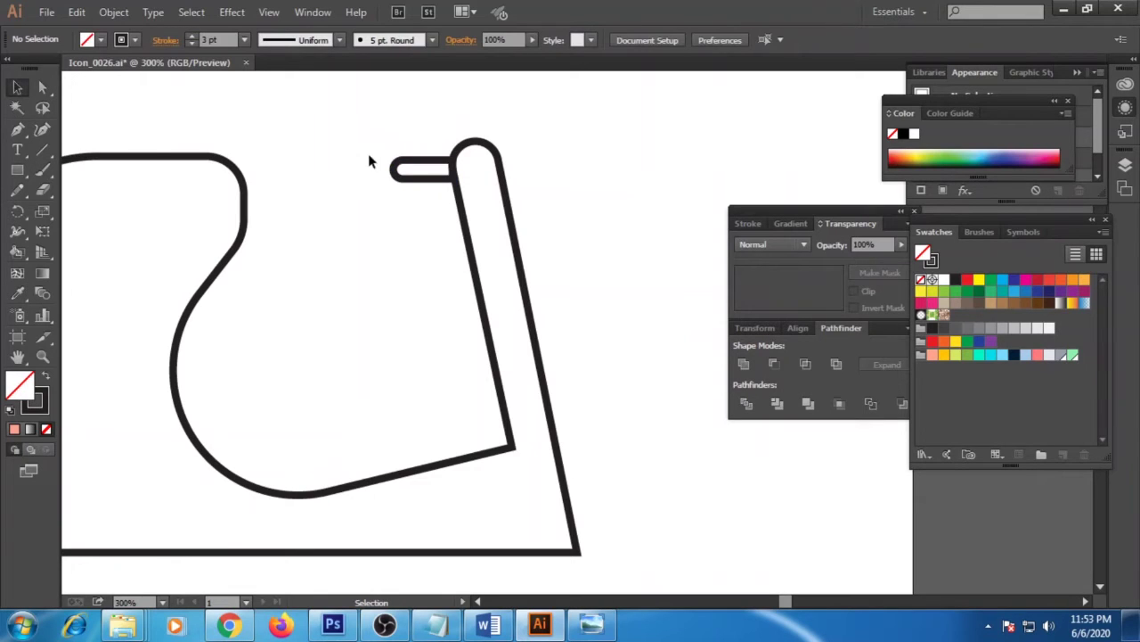
# Add an anchor point to the small handlebar where it meets the steering column.
pyautogui.moveTo(17, 128); pyautogui.dragTo(98, 140)
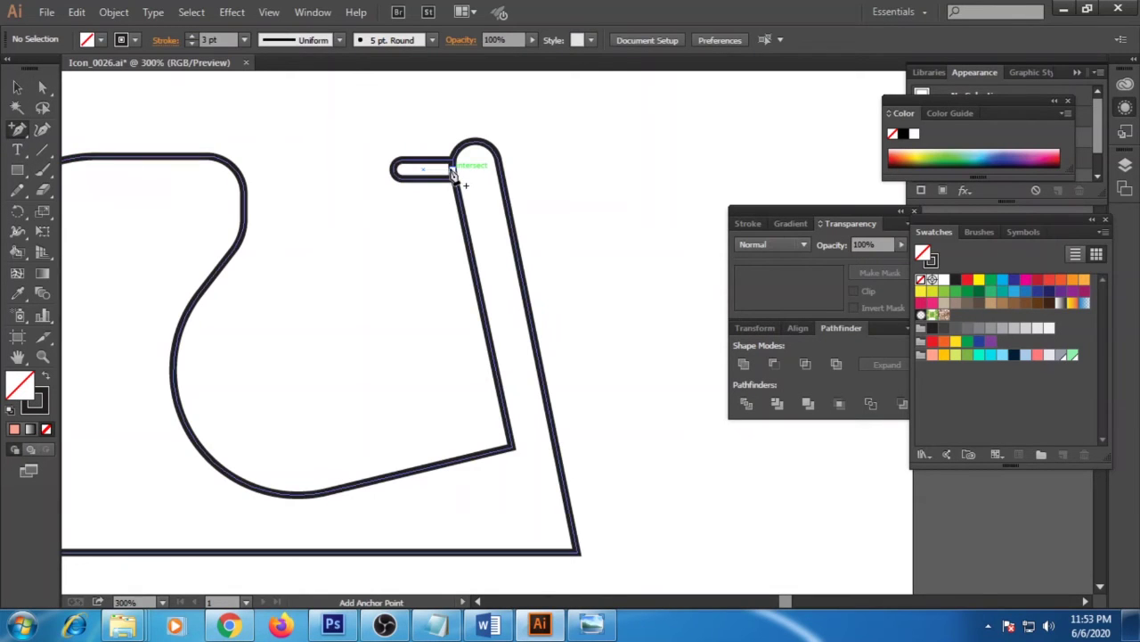
pyautogui.click(446, 180)
pyautogui.press('v')
pyautogui.click(491, 230)
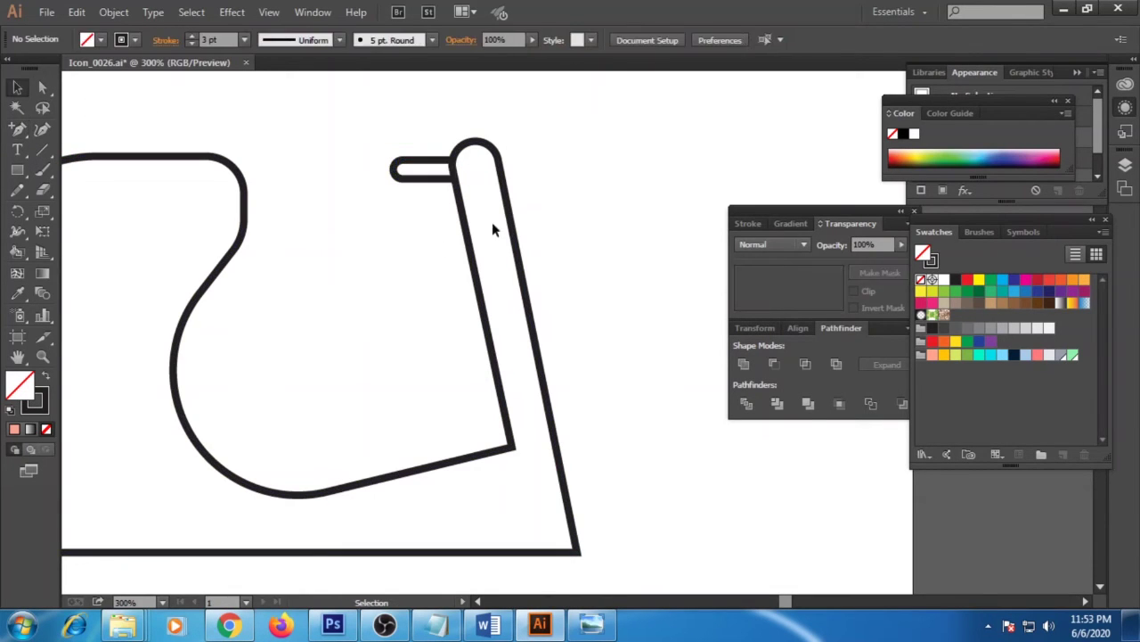
pyautogui.click(438, 185)
pyautogui.click(570, 249)
# Draw a rounded rectangle above and to the right of the steering column's top.
pyautogui.moveTo(459, 232); pyautogui.dragTo(418, 299)
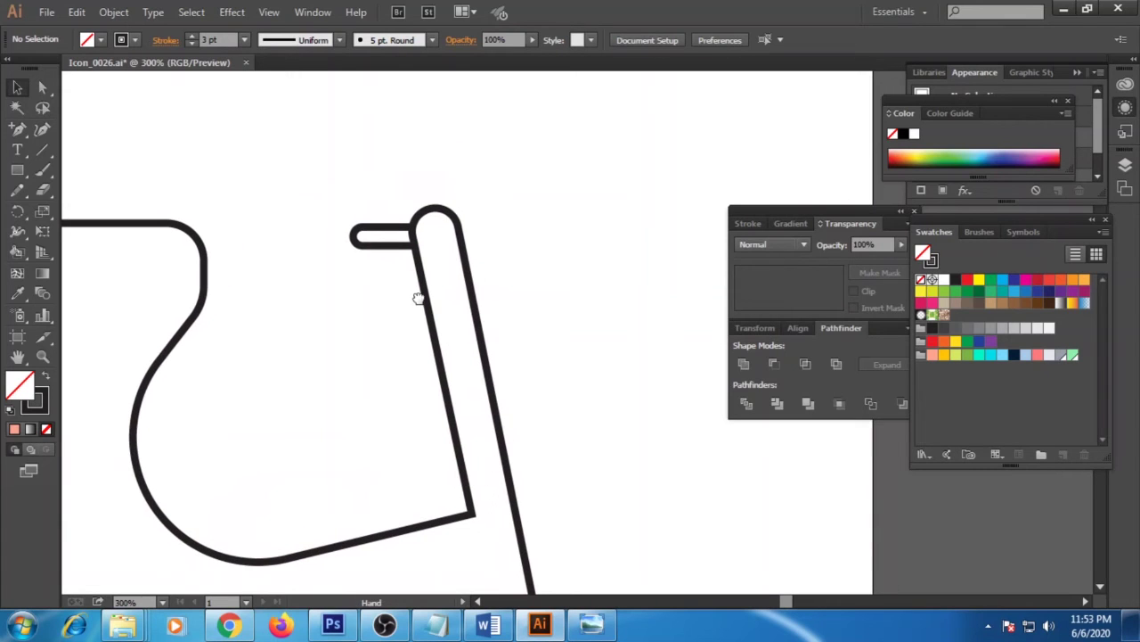
pyautogui.moveTo(17, 131); pyautogui.dragTo(98, 191)
pyautogui.moveTo(483, 160); pyautogui.dragTo(589, 246)
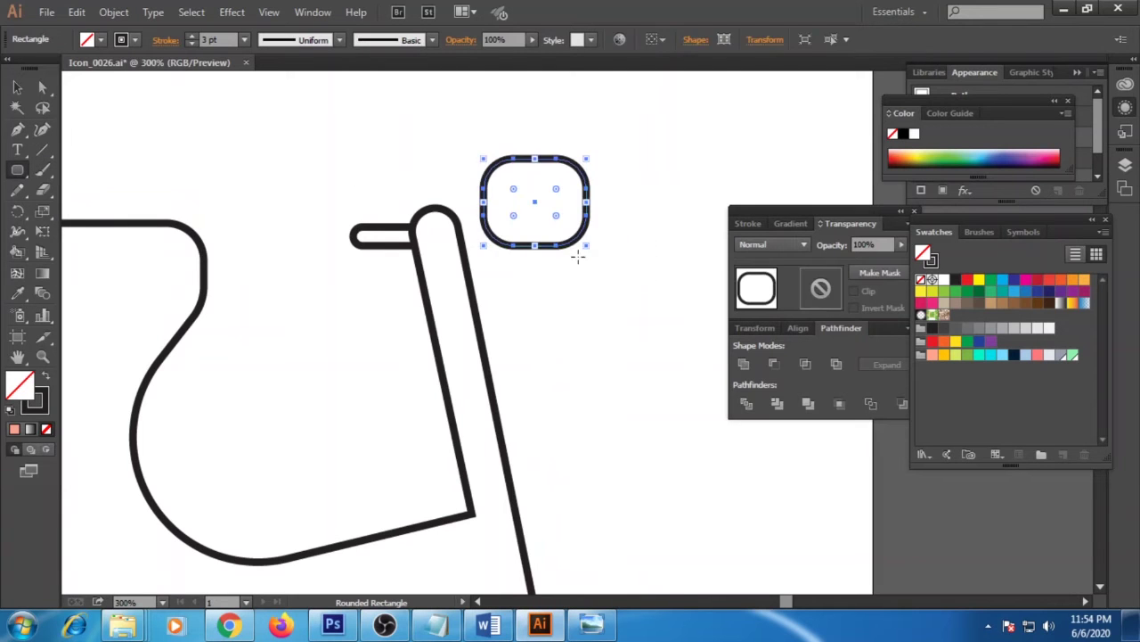
# Delete the rounded right side of the rectangle and close the open ends with a straight vertical edge.
pyautogui.click(42, 87)
pyautogui.moveTo(550, 135); pyautogui.dragTo(615, 281)
pyautogui.press('Delete')
pyautogui.hotkey('ctrl', 'z')
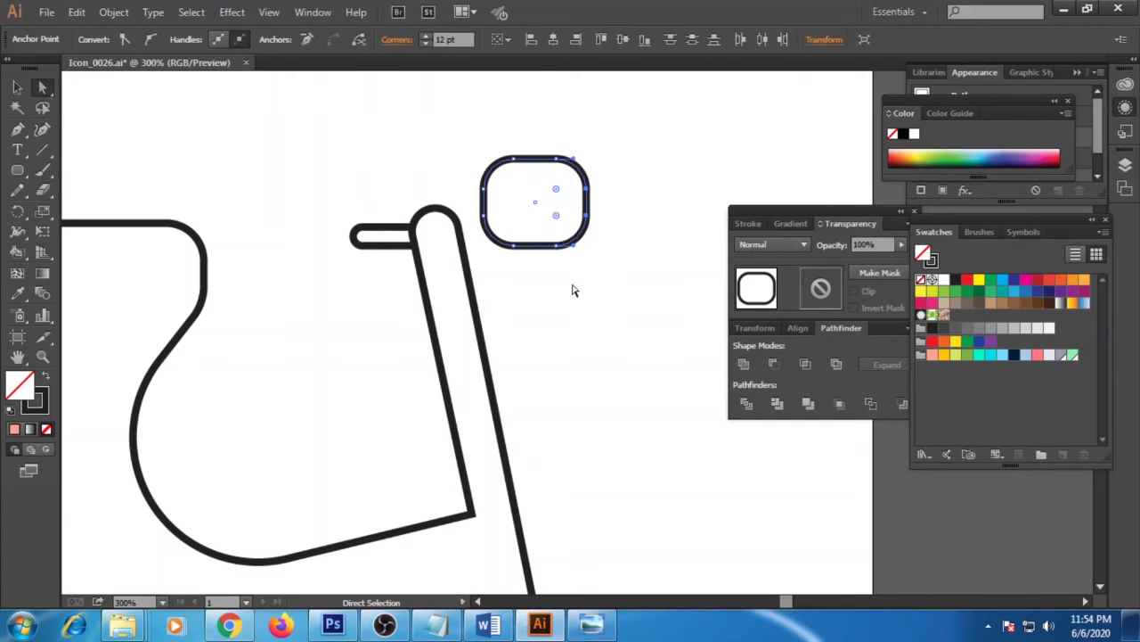
pyautogui.press('Delete')
pyautogui.click(18, 131)
pyautogui.click(557, 159)
pyautogui.click(557, 245)
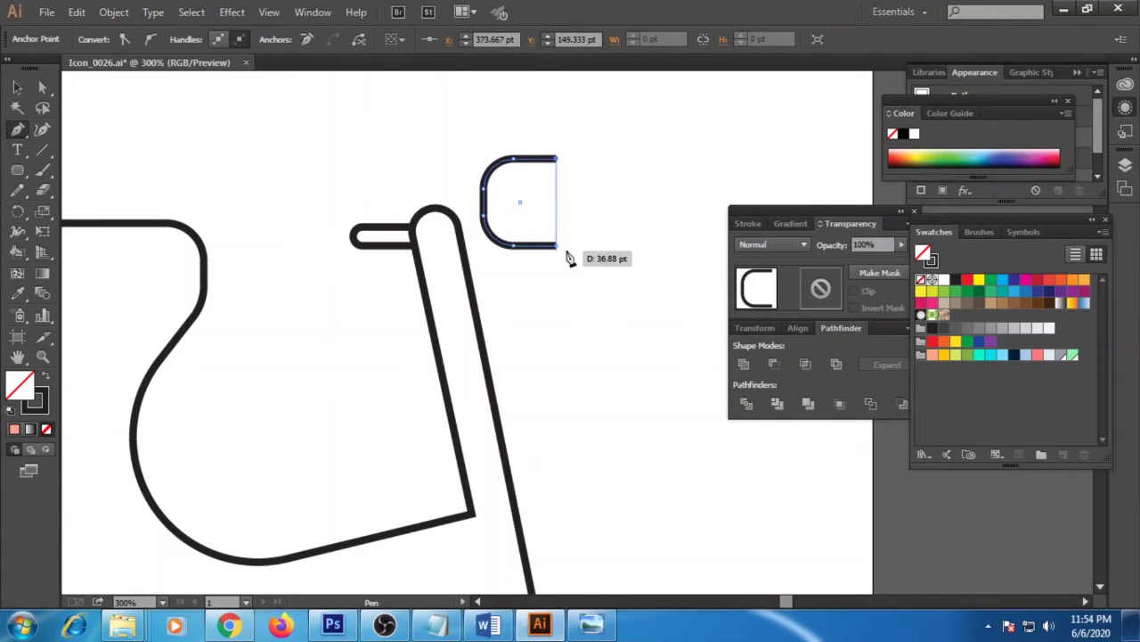
# Move the D-shaped headlight so it sits on top of the steering column.
pyautogui.click(30, 89)
pyautogui.moveTo(535, 158); pyautogui.dragTo(467, 119)
pyautogui.click(554, 201)
# Draw a mirror circle above the headlight and move it closer to the headlight's upper right corner.
pyautogui.moveTo(521, 248); pyautogui.dragTo(477, 391)
pyautogui.moveTo(18, 170); pyautogui.dragTo(92, 209)
pyautogui.moveTo(475, 214); pyautogui.dragTo(536, 286)
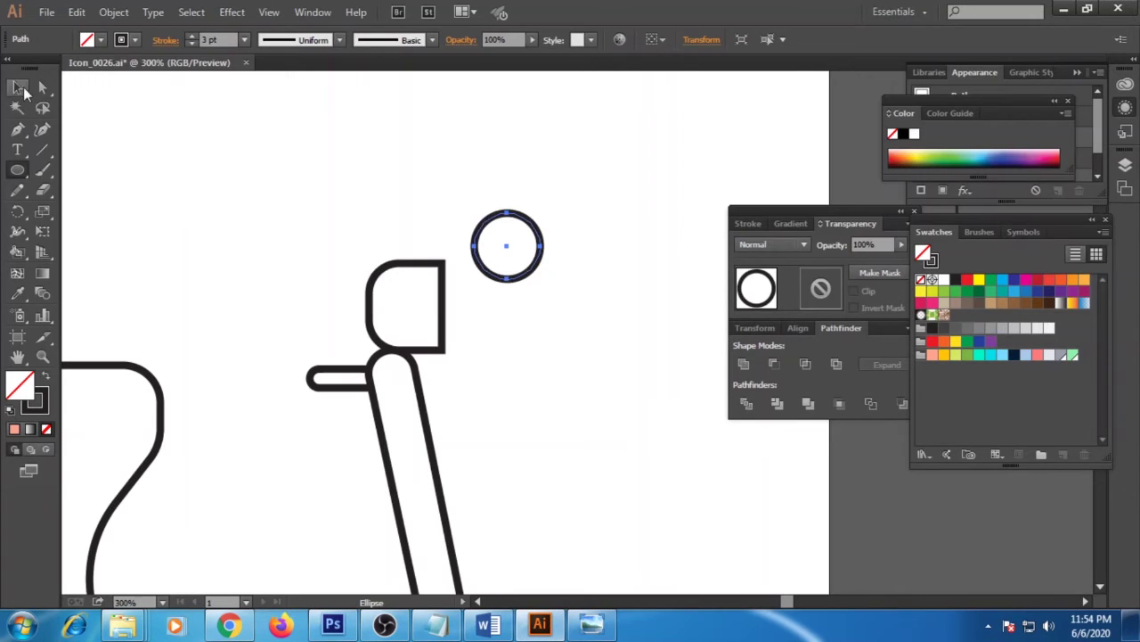
pyautogui.click(19, 88)
pyautogui.moveTo(480, 244); pyautogui.dragTo(458, 237)
pyautogui.press('p')
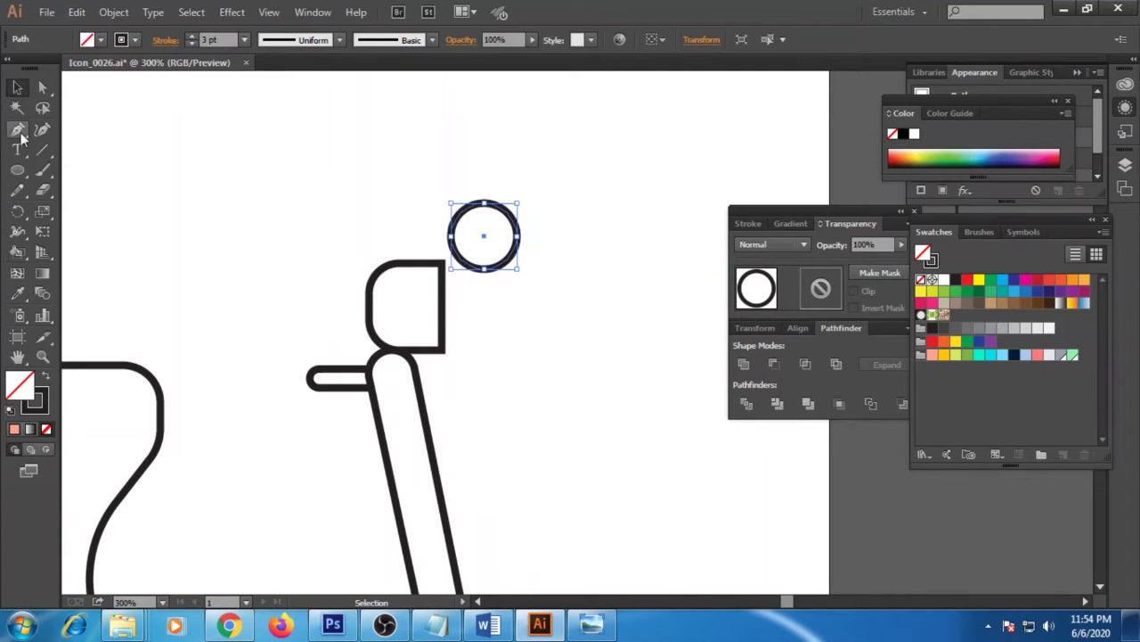
pyautogui.click(472, 267)
pyautogui.hotkey('ctrl', 'z')
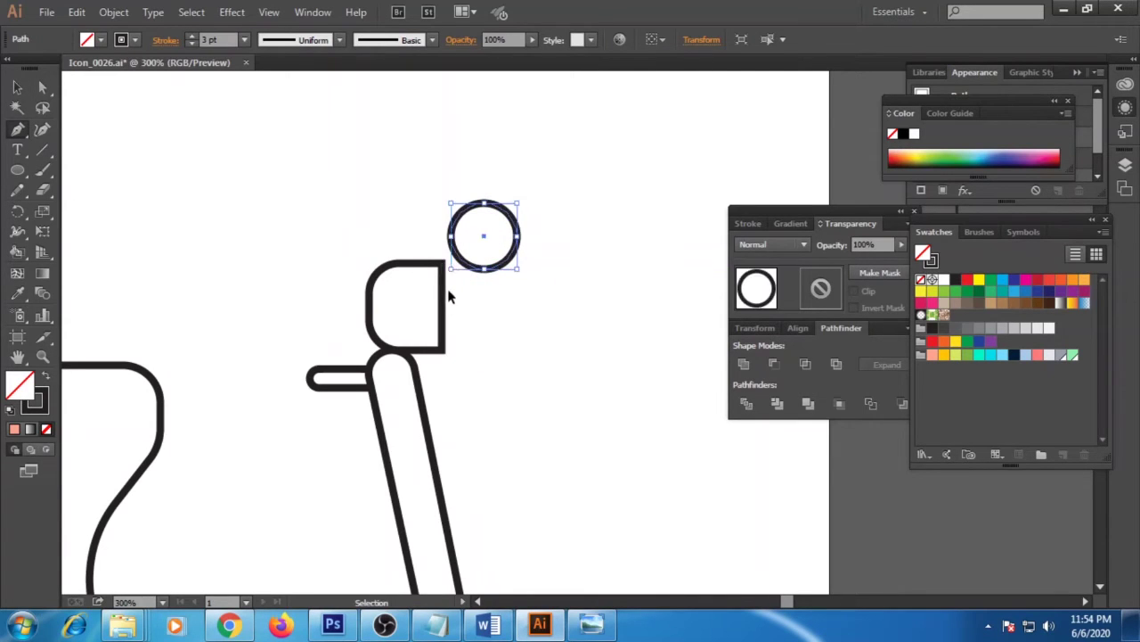
pyautogui.click(449, 249)
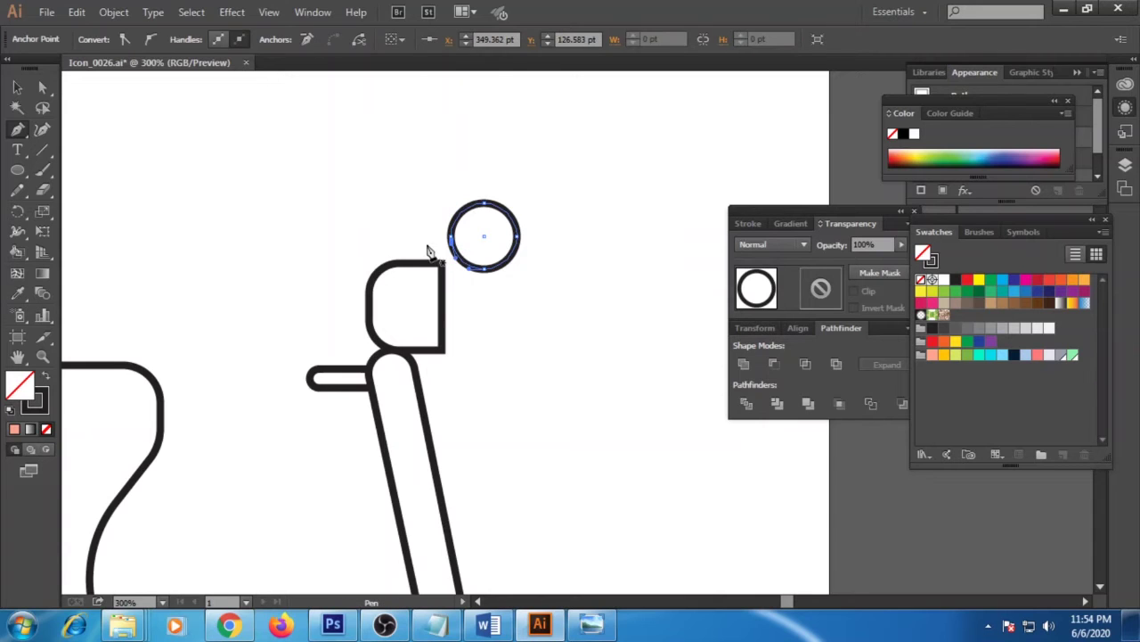
pyautogui.hotkey('ctrl', 'z')
# Draw a bent stem from the mirror circle to the headlight's top edge and raise its end point on the circle.
pyautogui.click(449, 248)
pyautogui.click(420, 248)
pyautogui.click(406, 263)
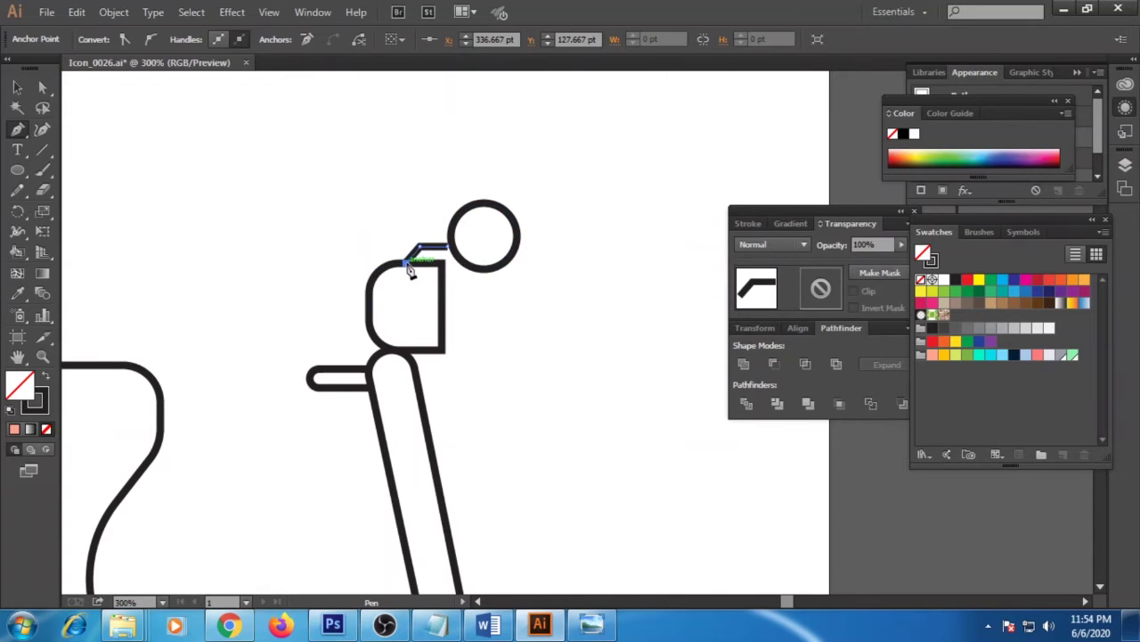
pyautogui.press('a')
pyautogui.click(333, 189)
pyautogui.moveTo(449, 247); pyautogui.dragTo(452, 235)
pyautogui.click(509, 298)
# Draw a small slanted box about 9 pt wide against the outer edge of the steering column, below the headlight.
pyautogui.moveTo(499, 387); pyautogui.dragTo(458, 290)
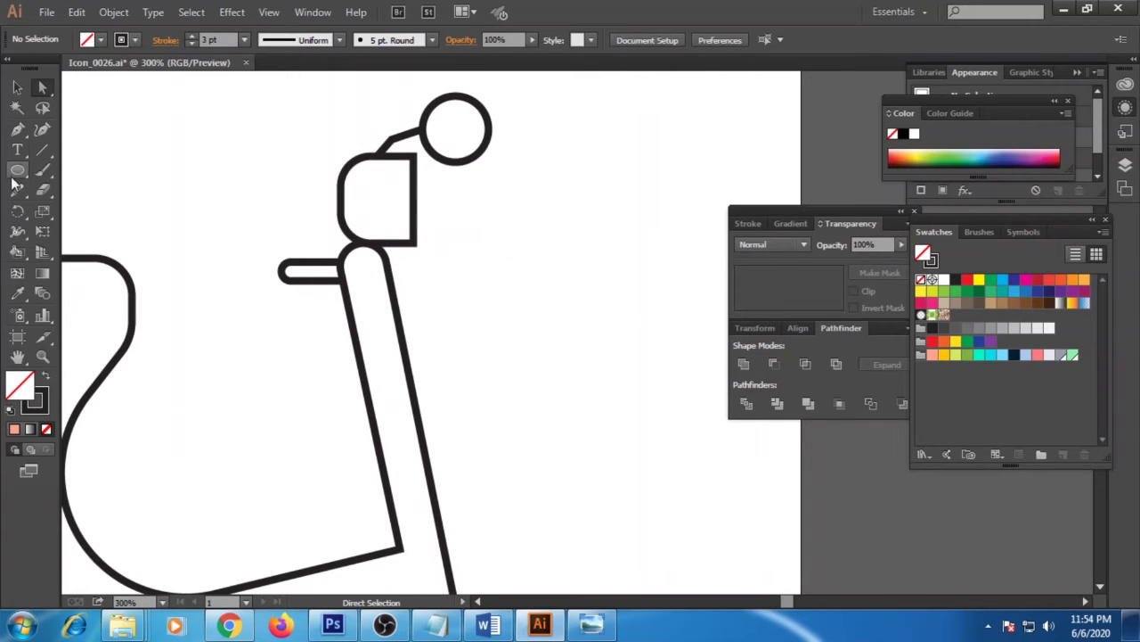
pyautogui.press('p')
pyautogui.moveTo(399, 334); pyautogui.dragTo(426, 343)
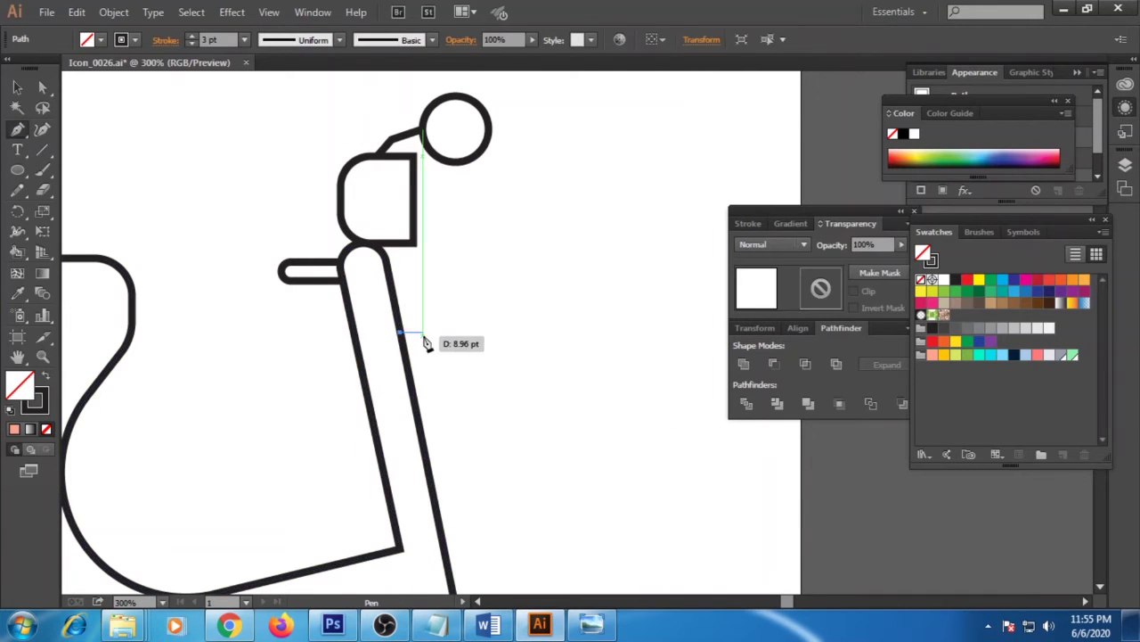
pyautogui.click(425, 335)
pyautogui.click(437, 394)
pyautogui.click(414, 397)
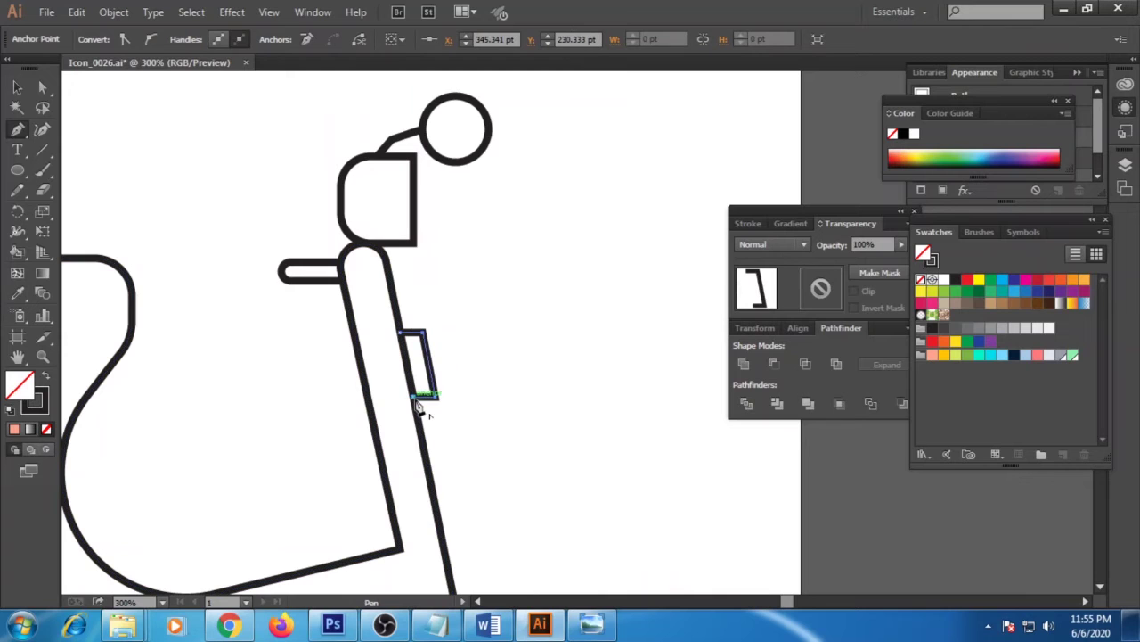
pyautogui.click(17, 87)
pyautogui.click(520, 359)
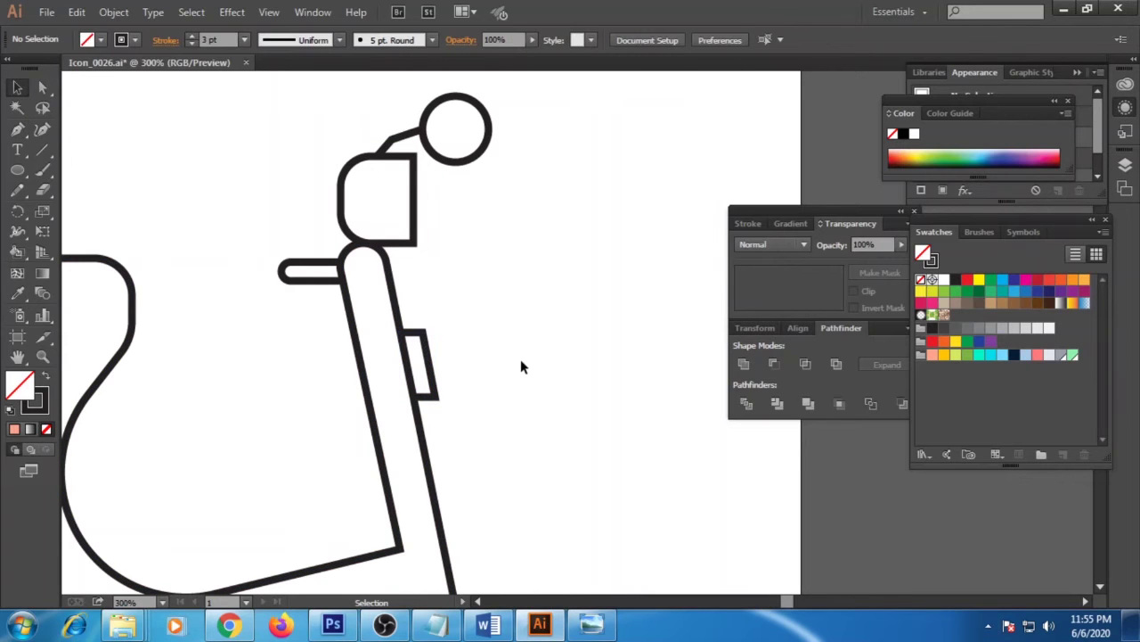
# Draw a large circle below the front end of the scooter body.
pyautogui.moveTo(527, 458); pyautogui.dragTo(560, 280)
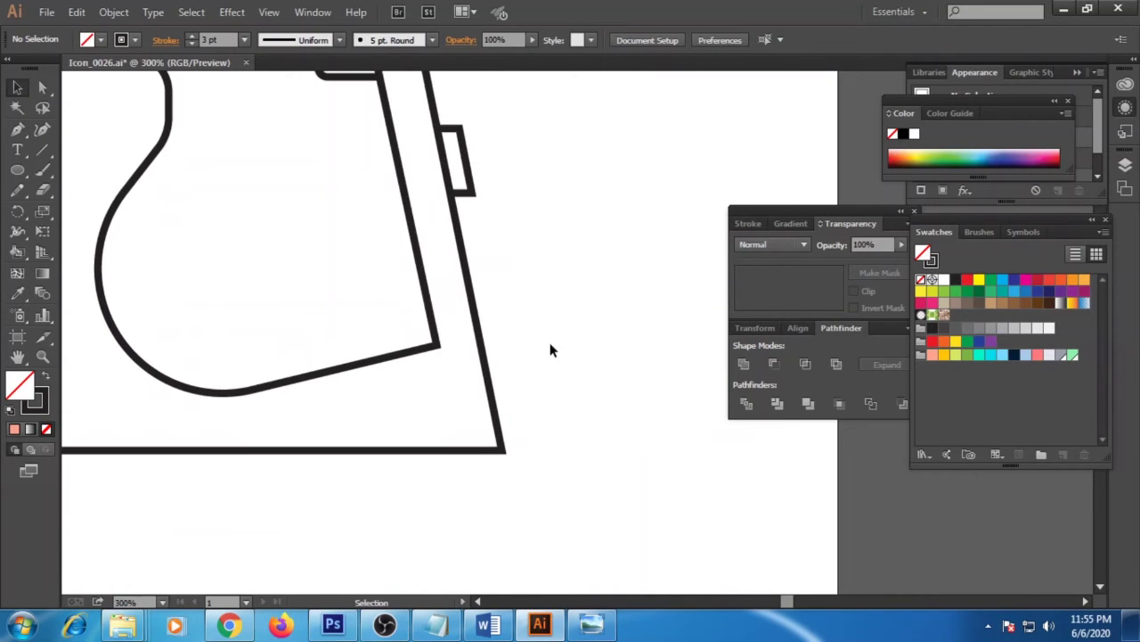
pyautogui.hotkey('ctrl', '-')
pyautogui.hotkey('ctrl', '-')
pyautogui.moveTo(580, 385); pyautogui.dragTo(573, 406)
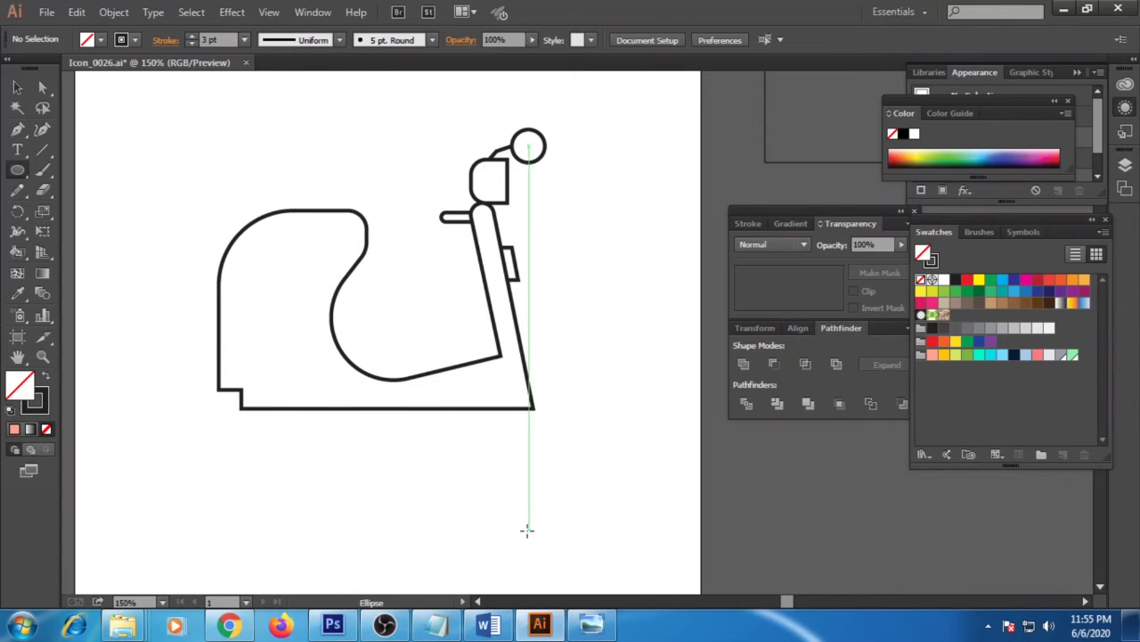
pyautogui.moveTo(439, 473)
pyautogui.mouseDown()
pyautogui.moveTo(532, 555)
pyautogui.moveTo(576, 575)
pyautogui.moveTo(563, 596)
pyautogui.mouseUp()
# Delete the circle's bottom anchor point and close the remaining half circle with a straight base line.
pyautogui.moveTo(514, 533); pyautogui.dragTo(496, 481)
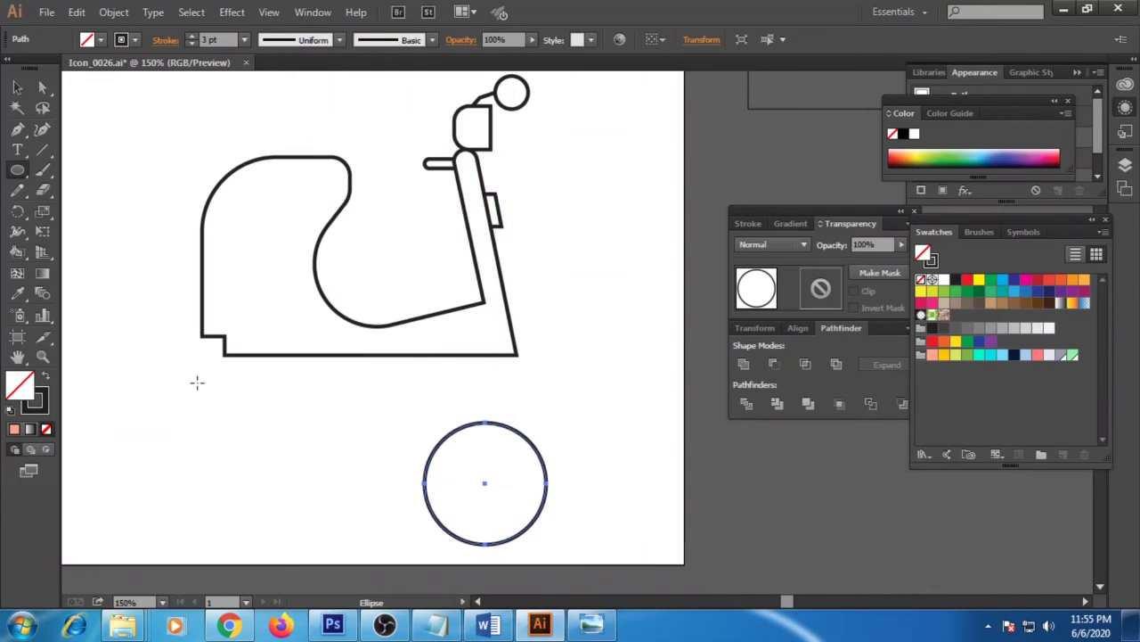
pyautogui.press('a')
pyautogui.click(484, 543)
pyautogui.press('Delete')
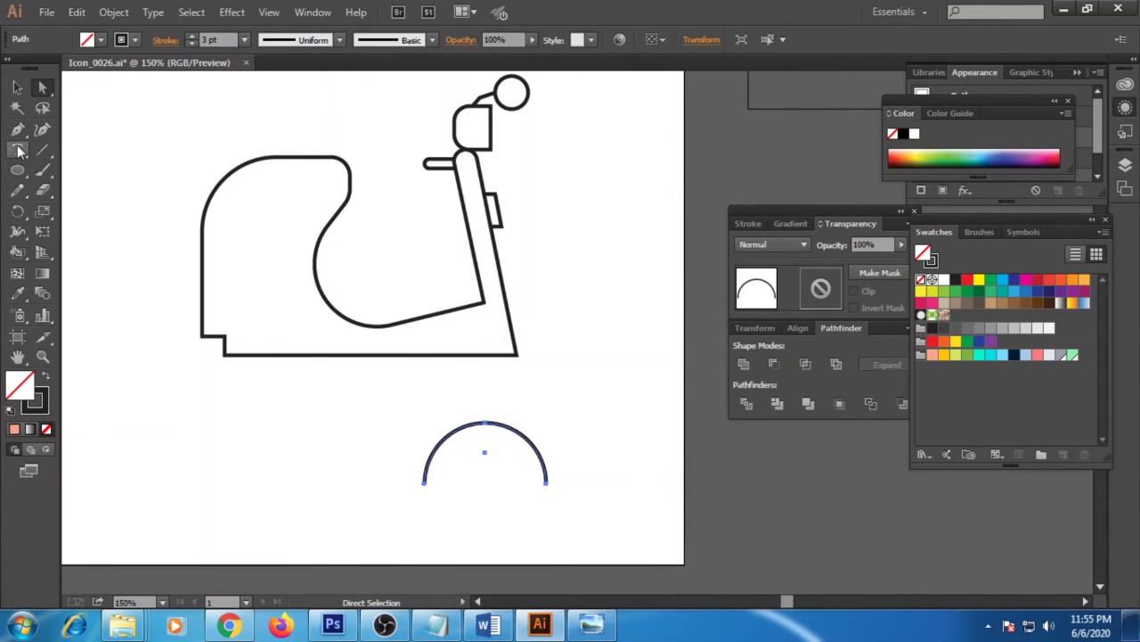
pyautogui.press('p')
pyautogui.click(425, 484)
pyautogui.click(547, 484)
pyautogui.press('v')
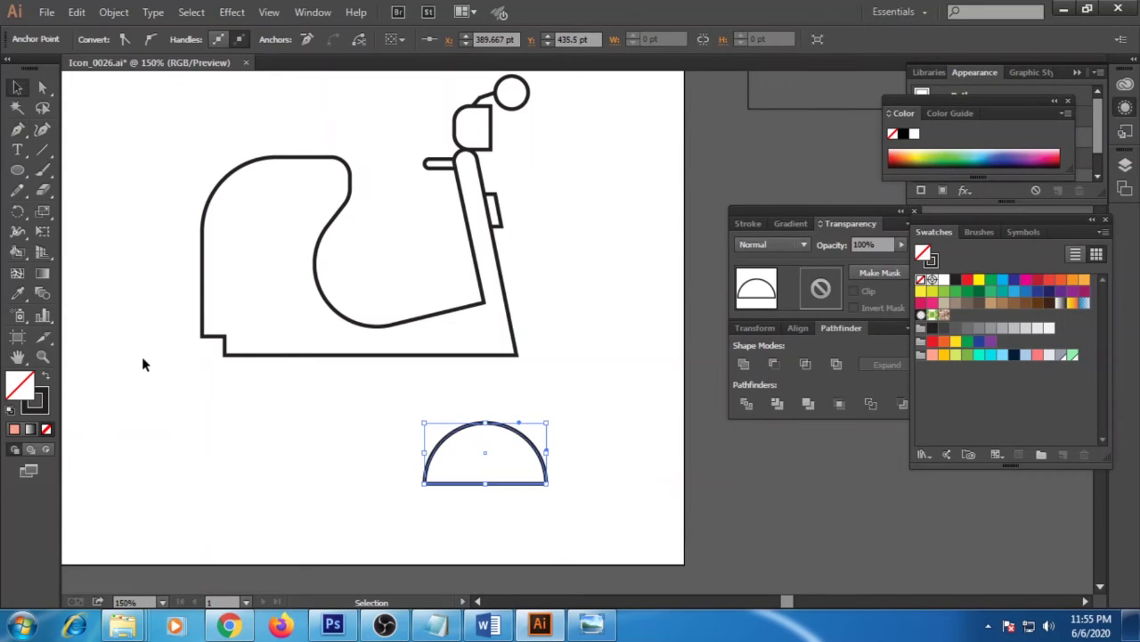
# Move the half-circle fender onto the body's front lower corner, aligned with the base line, and nudge it horizontally into place.
pyautogui.click(143, 362)
pyautogui.moveTo(470, 426); pyautogui.dragTo(500, 301)
pyautogui.click(596, 360)
pyautogui.click(576, 355)
pyautogui.press('Right')
pyautogui.press('Right')
pyautogui.press('Right')
pyautogui.press('Right')
pyautogui.press('Right')
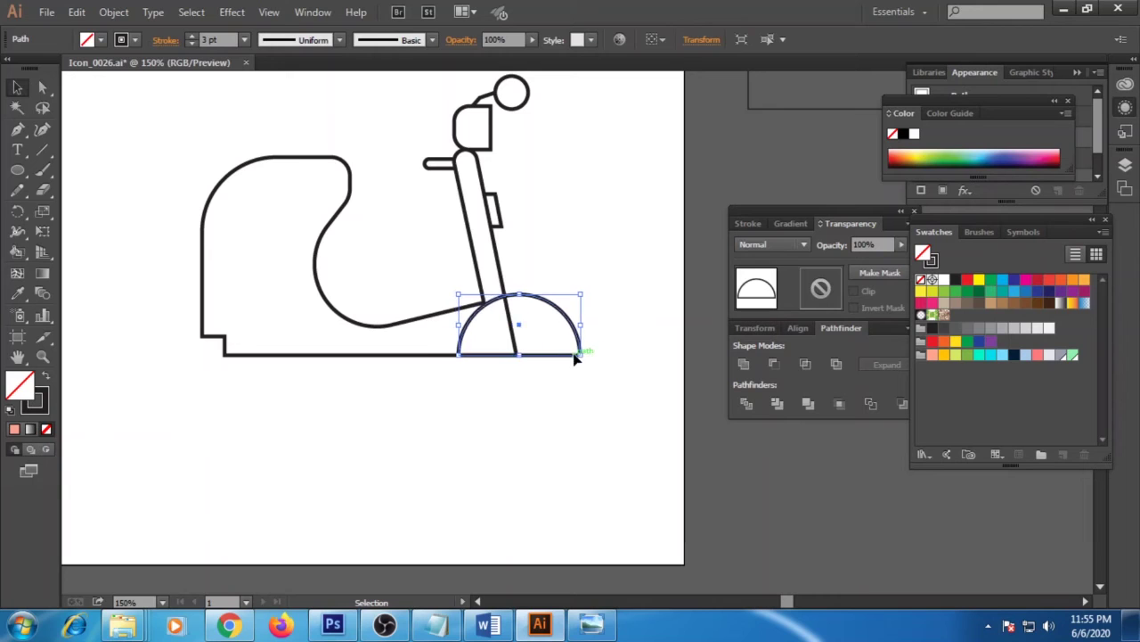
pyautogui.click(476, 408)
pyautogui.click(554, 355)
pyautogui.hotkey('shift', 'Left')
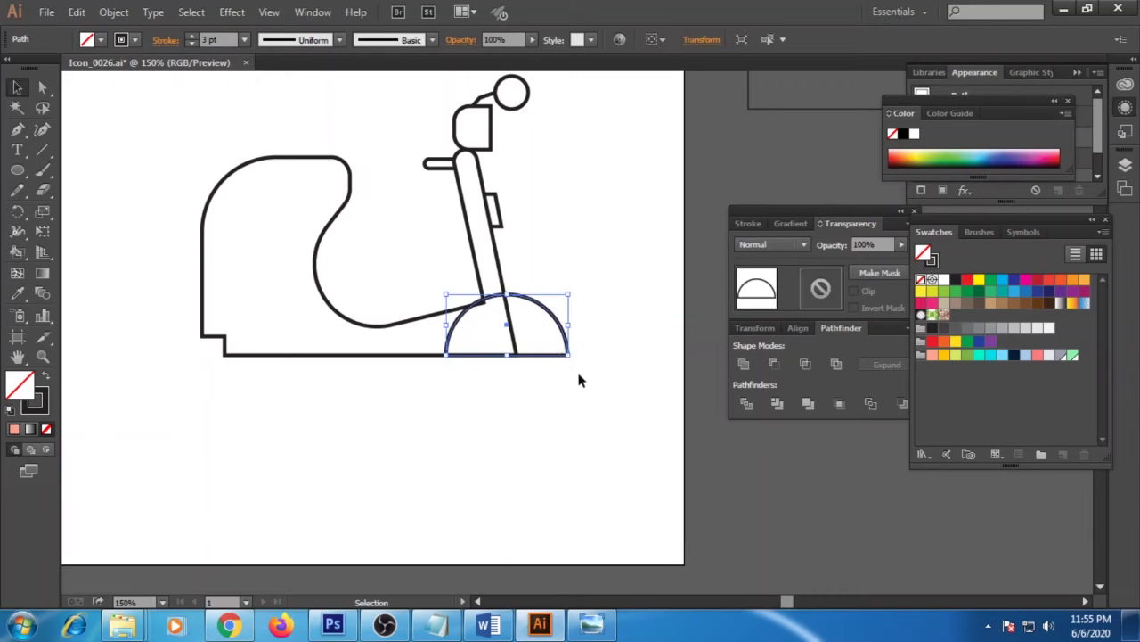
pyautogui.click(579, 379)
# Draw the front wheel under the fender as a large circle with a smaller concentric circle inside.
pyautogui.click(16, 169)
pyautogui.moveTo(459, 309); pyautogui.dragTo(541, 409)
pyautogui.click(17, 86)
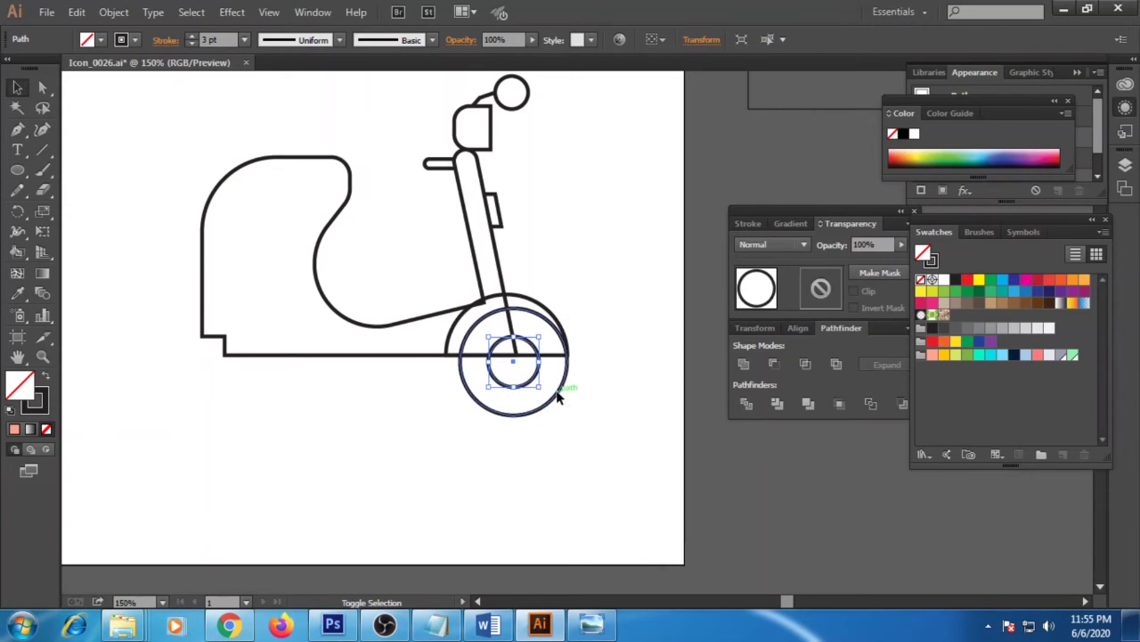
# Group the two wheel circles and nudge the group left and up to center it under the fender.
pyautogui.keyDown('shift'); pyautogui.click(555, 393); pyautogui.keyUp('shift')
pyautogui.hotkey('ctrl', 'g')
pyautogui.press('Left')
pyautogui.press('Left')
pyautogui.press('Left')
pyautogui.press('Left')
pyautogui.press('Left')
pyautogui.press('Up')
pyautogui.press('Up')
pyautogui.press('Up')
pyautogui.press('Up')
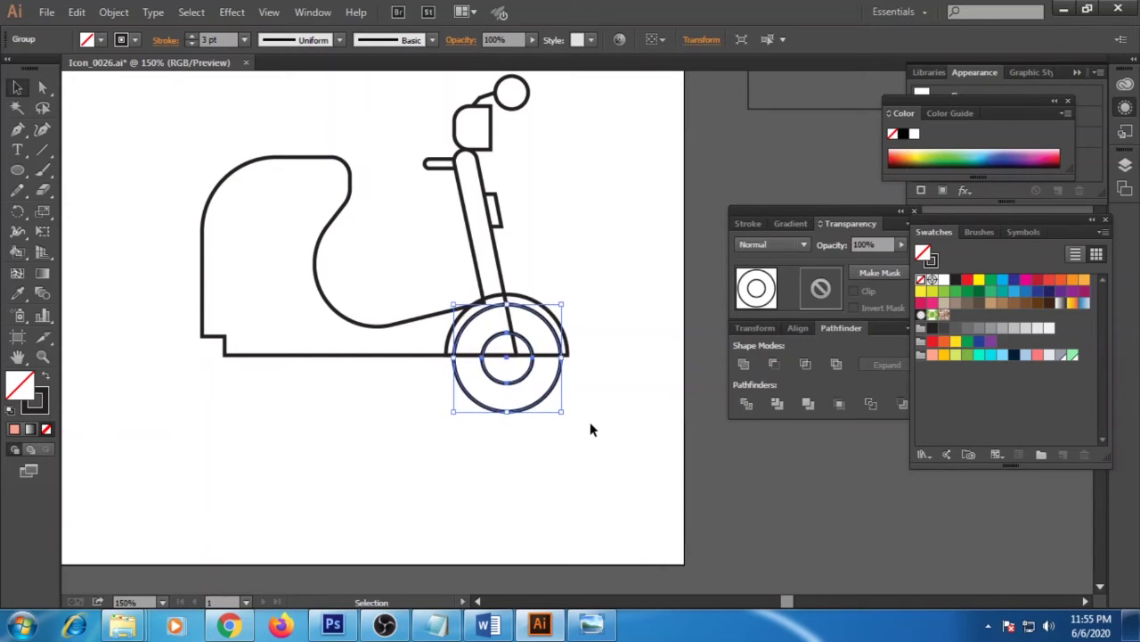
# Duplicate the front wheel group in place and move the copy straight left under the rear of the body.
pyautogui.hotkey('ctrl', 'c')
pyautogui.hotkey('ctrl', 'f')
pyautogui.hotkey('shift', 'Left')
pyautogui.hotkey('shift', 'Left')
pyautogui.hotkey('shift', 'Left')
pyautogui.hotkey('shift', 'Left')
pyautogui.hotkey('shift', 'Left')
pyautogui.hotkey('shift', 'Left')
pyautogui.hotkey('shift', 'Left')
pyautogui.hotkey('shift', 'Left')
pyautogui.hotkey('shift', 'Left')
pyautogui.hotkey('shift', 'Left')
pyautogui.hotkey('shift', 'Left')
pyautogui.hotkey('shift', 'Left')
pyautogui.hotkey('shift', 'Left')
pyautogui.hotkey('shift', 'Left')
pyautogui.hotkey('shift', 'Left')
pyautogui.hotkey('shift', 'Left')
pyautogui.hotkey('shift', 'Left')
pyautogui.hotkey('shift', 'Left')
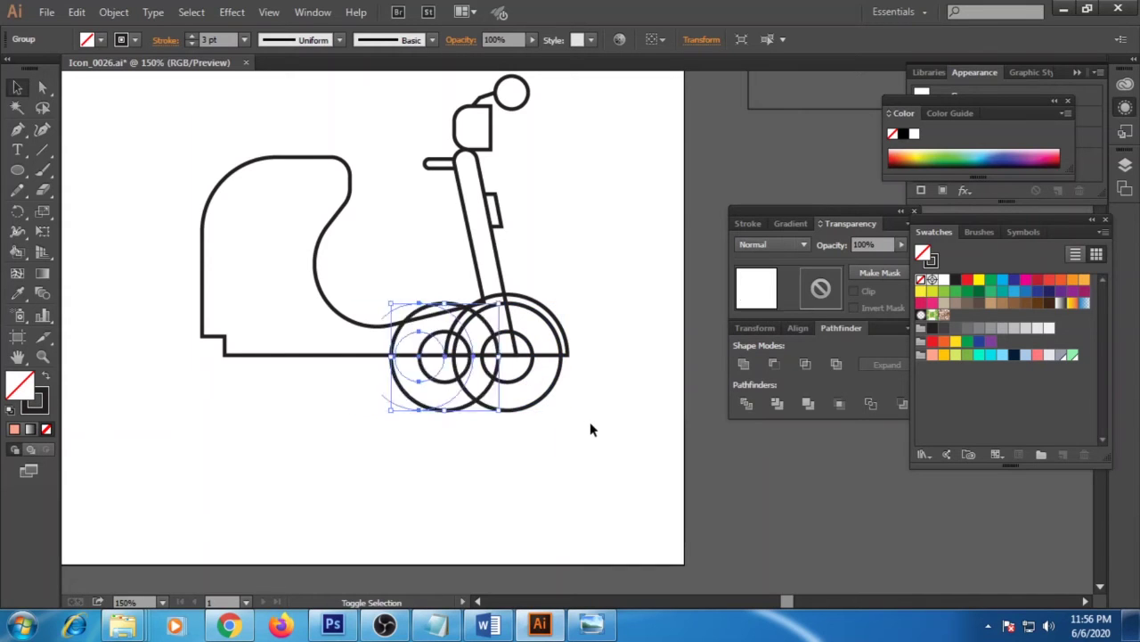
pyautogui.press('Left')
pyautogui.keyDown('shift'); pyautogui.click(558, 382); pyautogui.keyUp('shift')
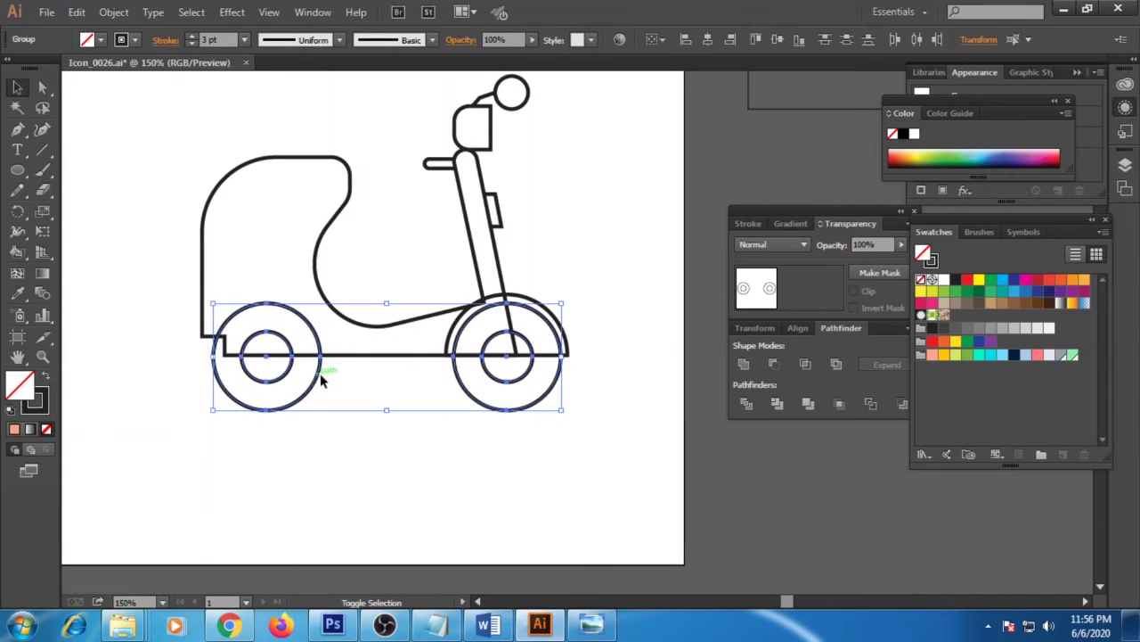
pyautogui.keyDown('shift'); pyautogui.click(316, 388); pyautogui.keyUp('shift')
pyautogui.keyDown('shift'); pyautogui.click(312, 389); pyautogui.keyUp('shift')
pyautogui.click(502, 463)
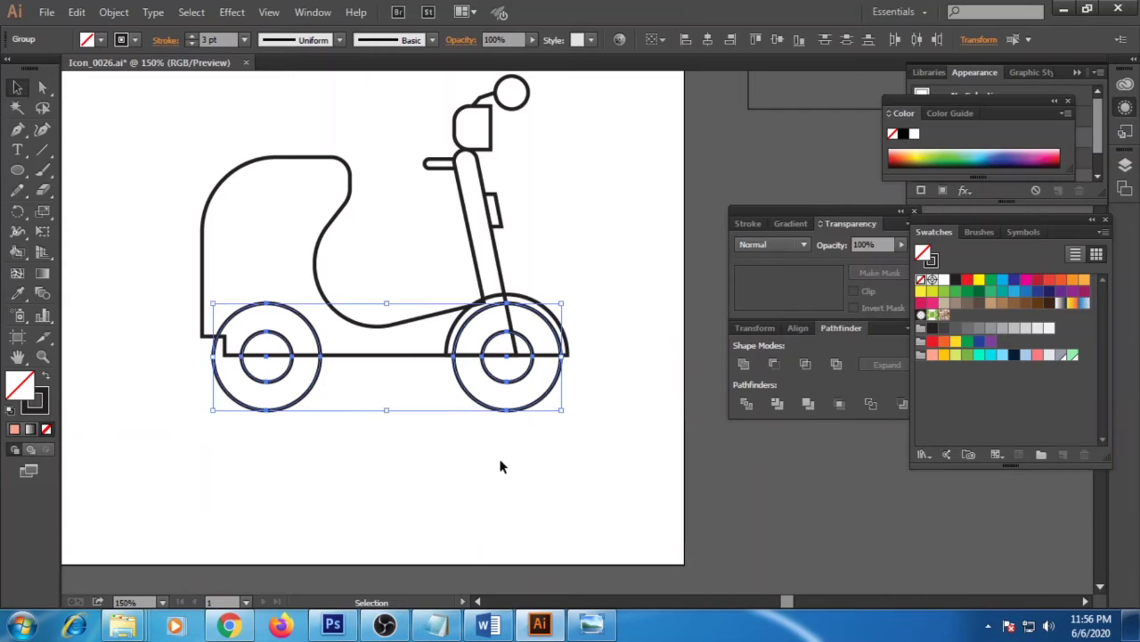
pyautogui.moveTo(459, 407); pyautogui.dragTo(521, 477)
pyautogui.click(17, 170)
pyautogui.click(98, 167)
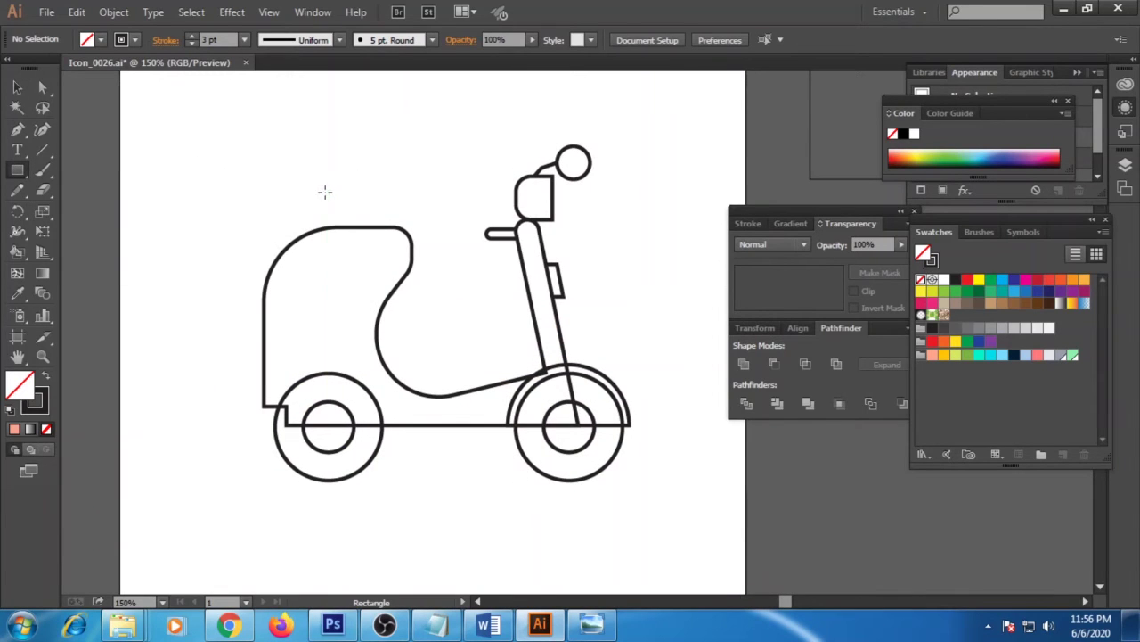
pyautogui.moveTo(324, 199)
pyautogui.mouseDown()
pyautogui.moveTo(383, 222)
pyautogui.moveTo(411, 218)
pyautogui.mouseUp()
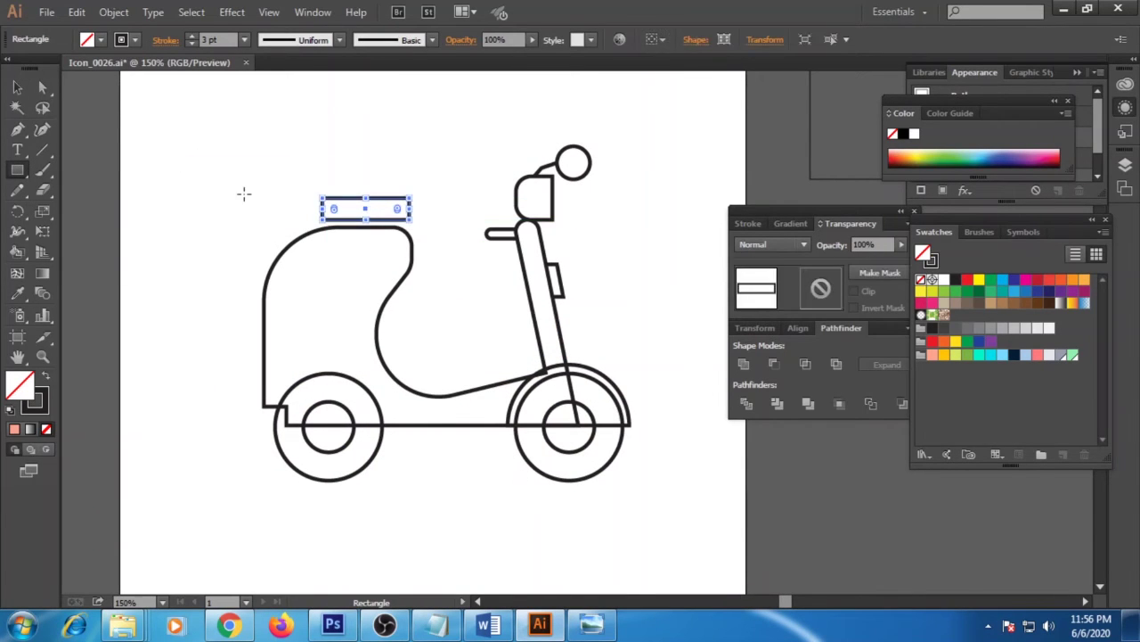
pyautogui.click(44, 88)
pyautogui.click(298, 184)
pyautogui.moveTo(298, 173); pyautogui.dragTo(427, 213)
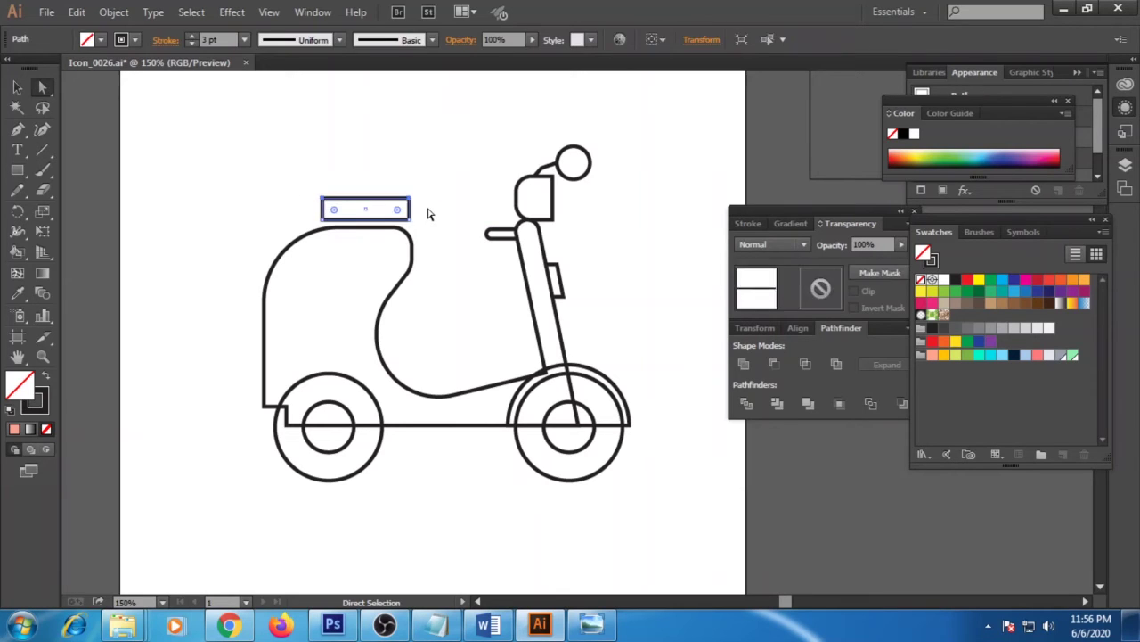
pyautogui.press('Delete')
pyautogui.hotkey('ctrl', 'z')
pyautogui.hotkey('ctrl', 'z')
# Draw a long, thin seat rectangle just above the rear body and fully round its corners into a pill shape.
pyautogui.click(21, 173)
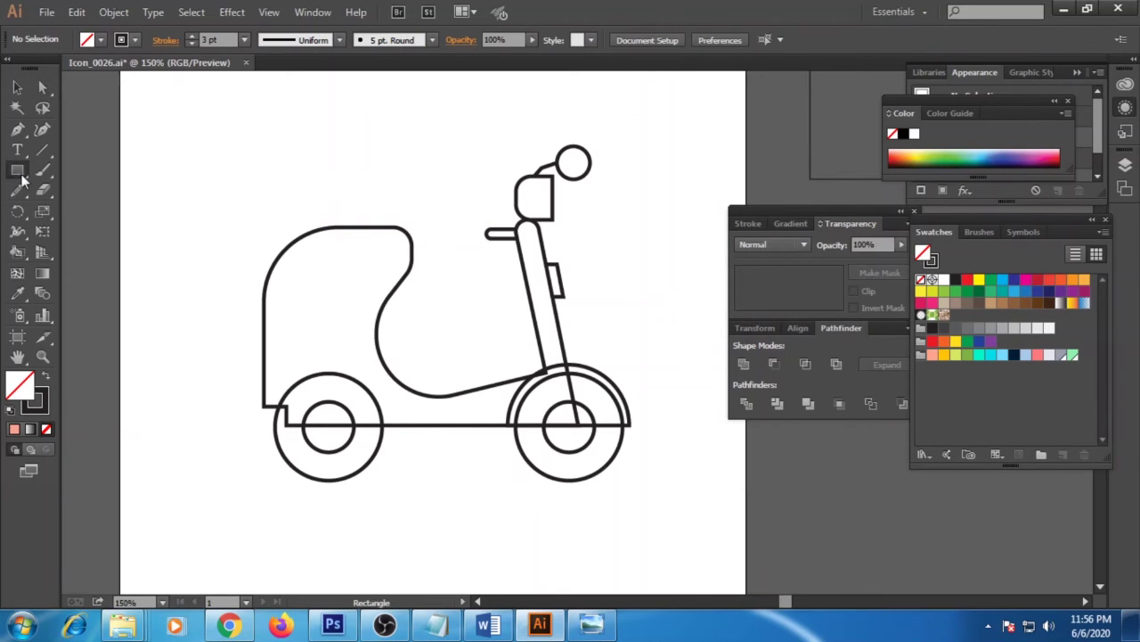
pyautogui.moveTo(318, 198); pyautogui.dragTo(388, 212)
pyautogui.click(43, 87)
pyautogui.click(423, 228)
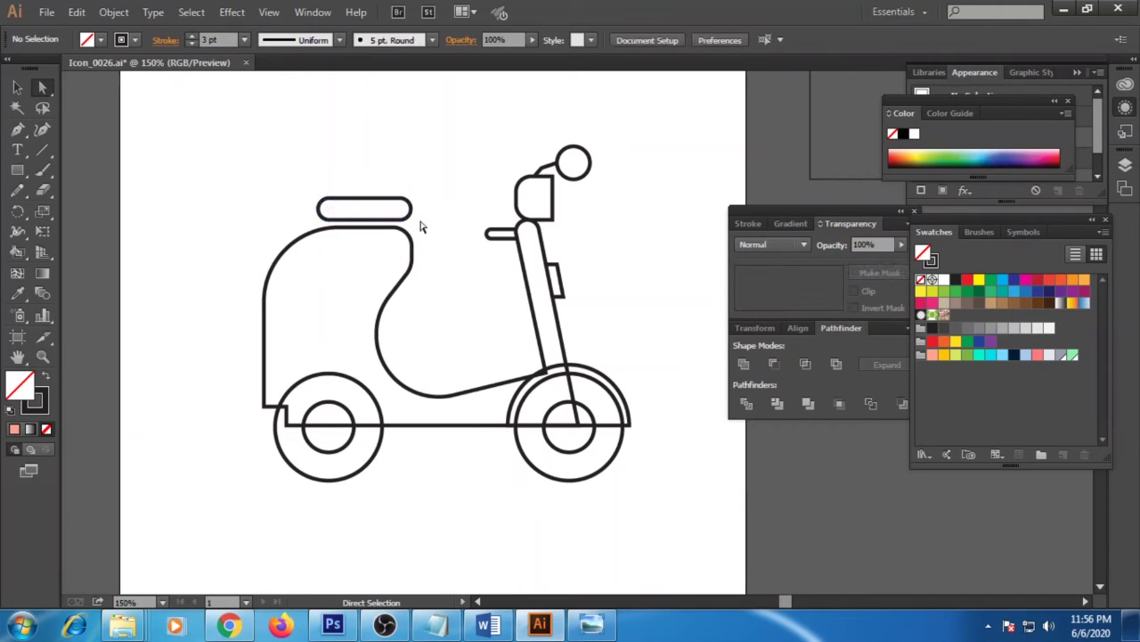
# Shift the scooter's whole front assembly right, including the steering column, headlight, mirror, handlebar, fender and front wheel, stretching the body with it.
pyautogui.click(17, 107)
pyautogui.press('v')
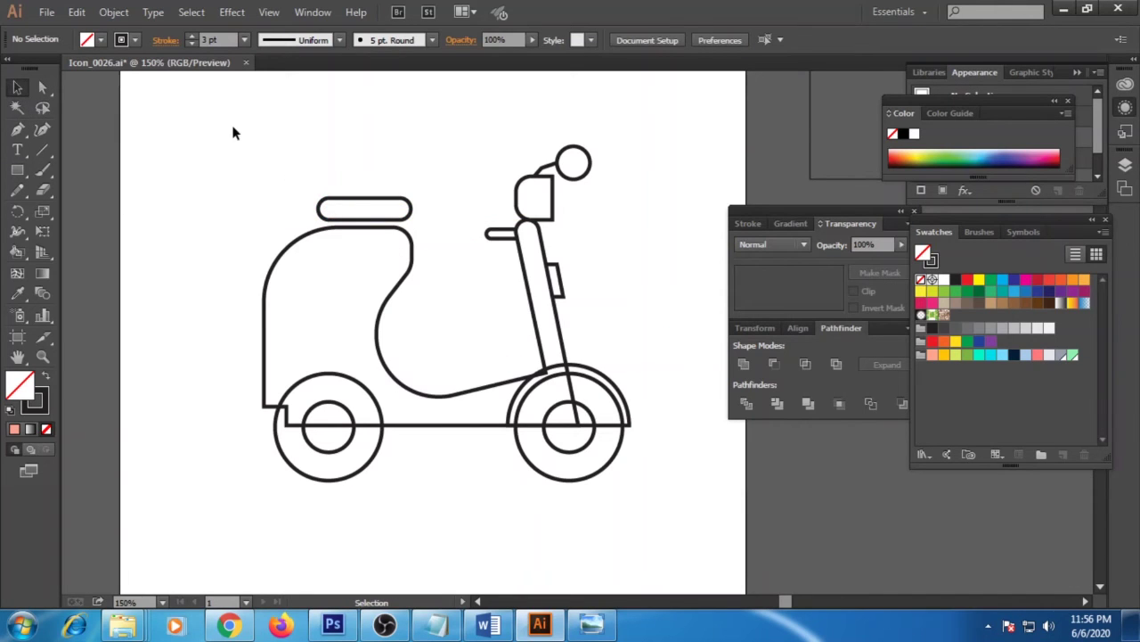
pyautogui.hotkey('ctrl', '1')
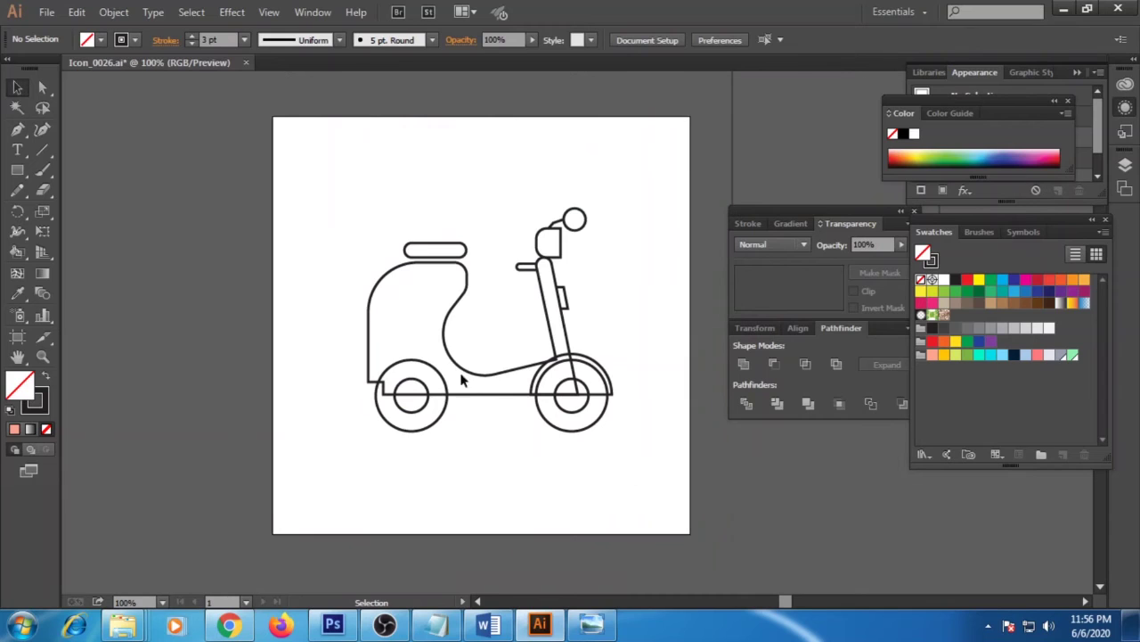
pyautogui.press('a')
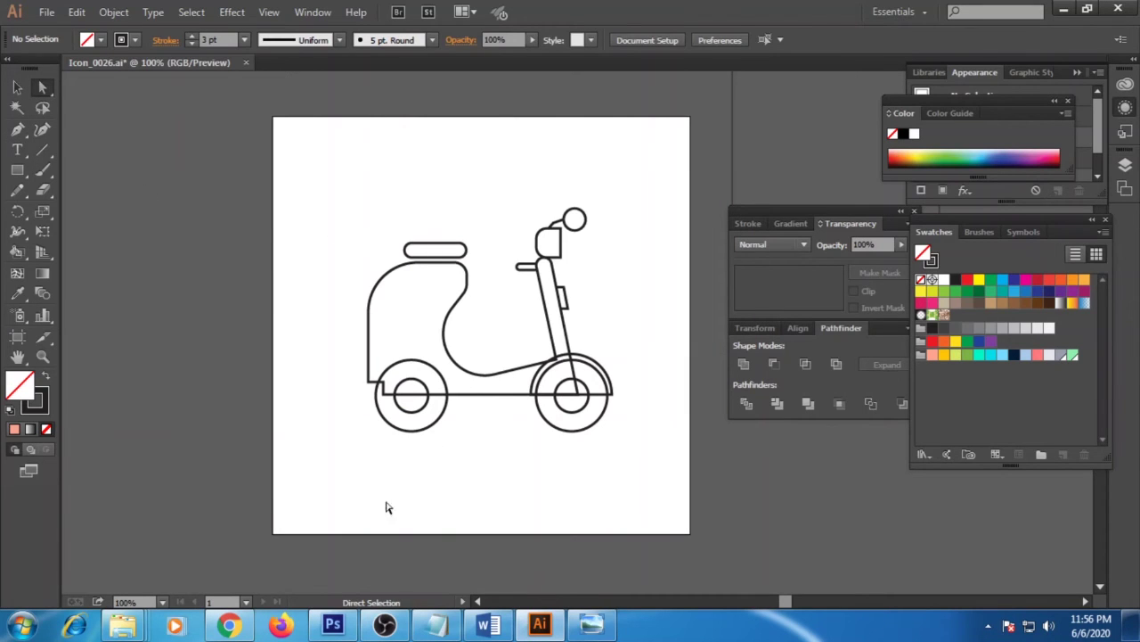
pyautogui.moveTo(532, 252); pyautogui.dragTo(645, 443)
pyautogui.hotkey('shift', 'Right')
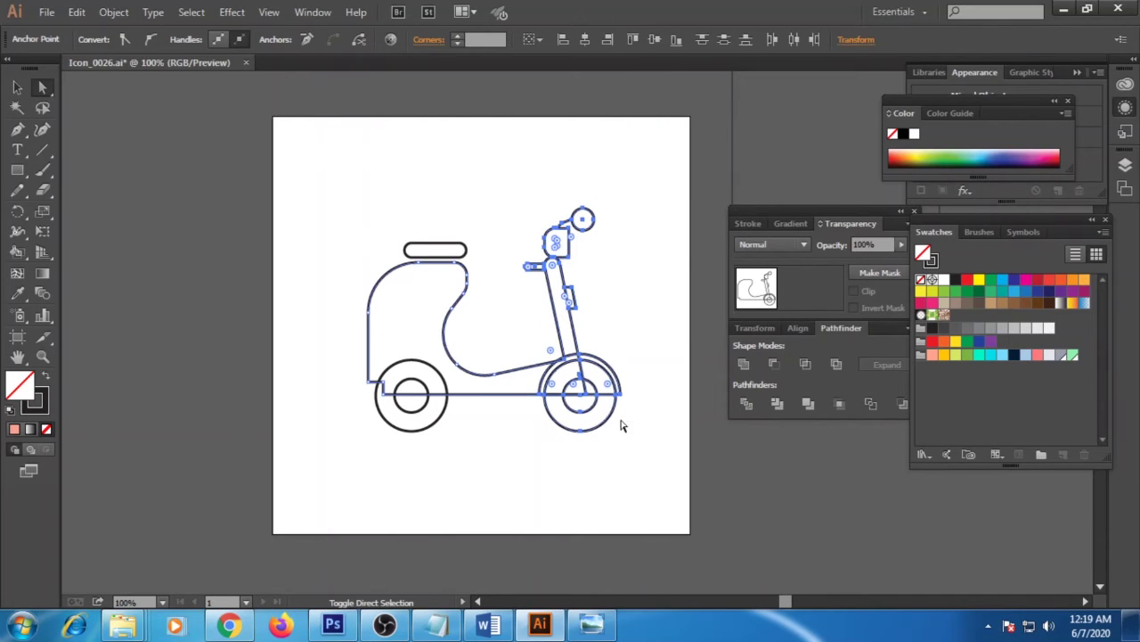
# Increase the rounding of the body's upper rear corner so it forms a broader curve.
pyautogui.click(390, 281)
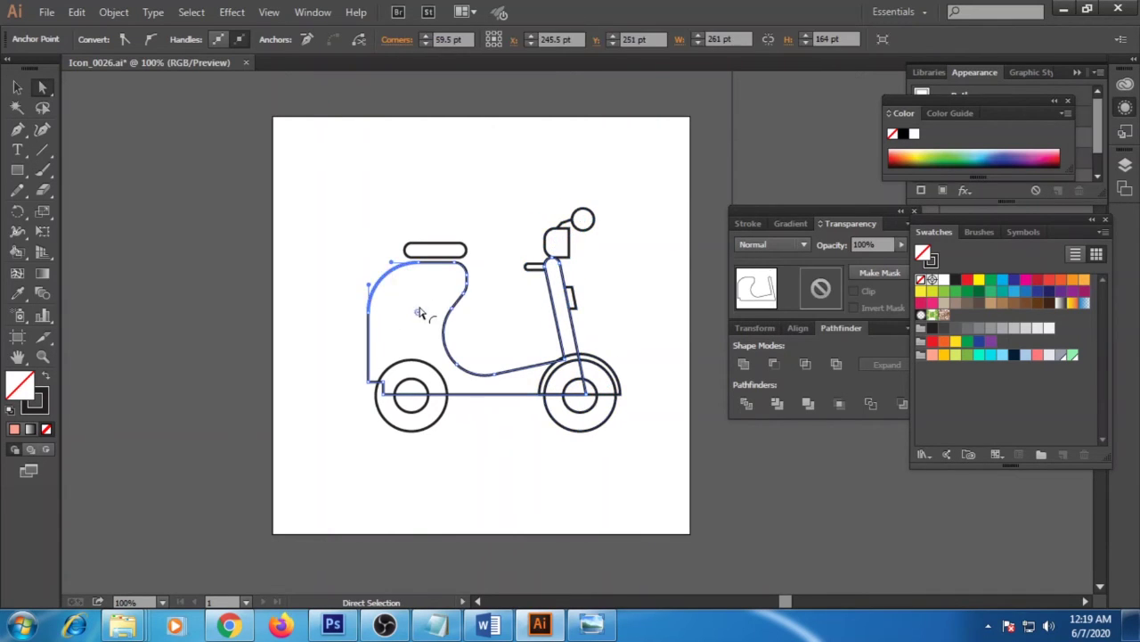
pyautogui.moveTo(415, 306); pyautogui.dragTo(464, 331)
pyautogui.click(484, 198)
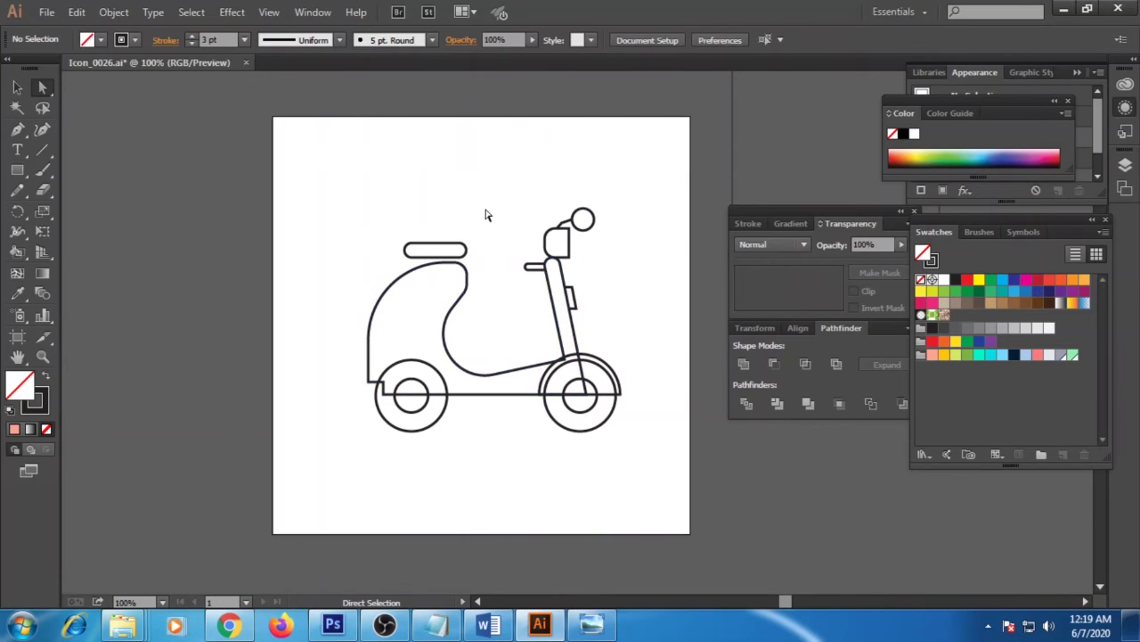
# Fill the front fender with coral pink and the scooter body with light orange.
pyautogui.click(27, 92)
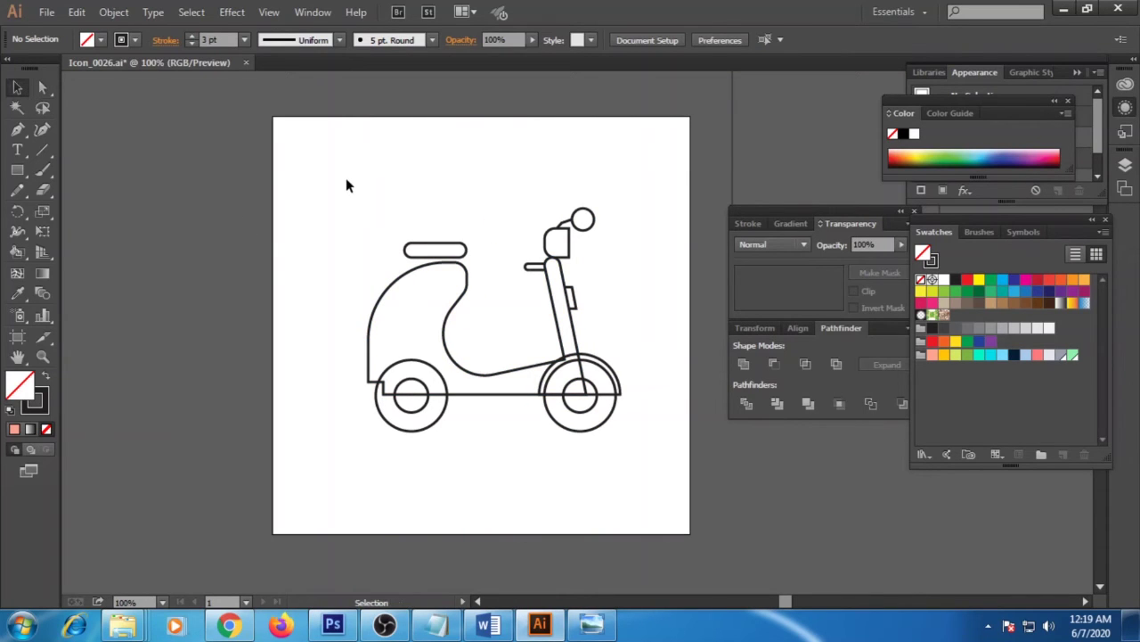
pyautogui.click(606, 378)
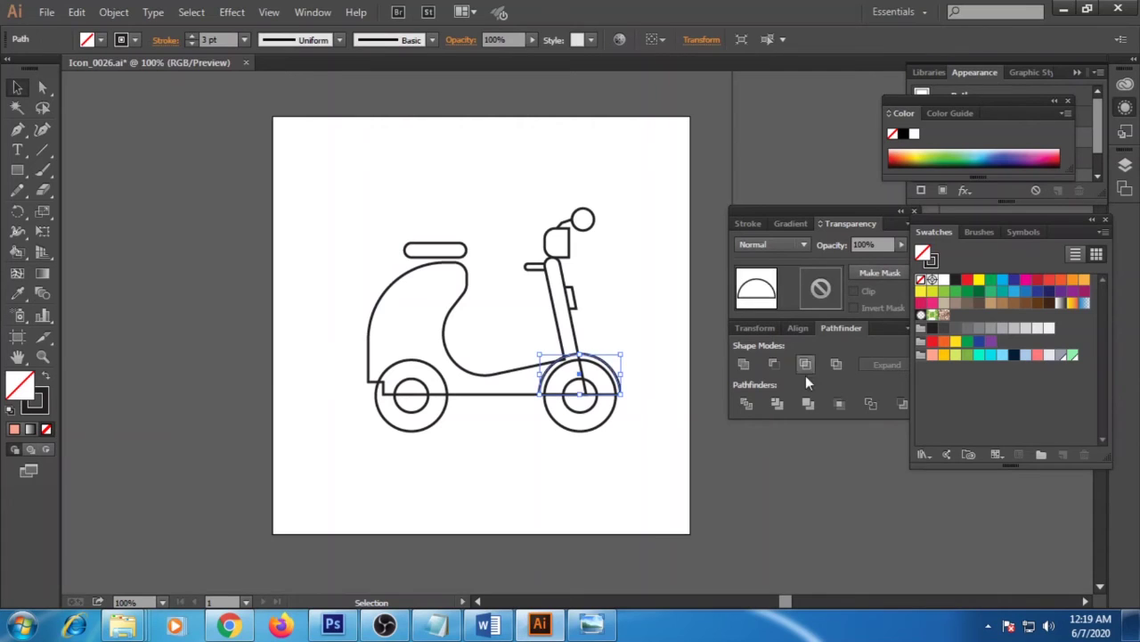
pyautogui.click(1033, 355)
pyautogui.click(453, 314)
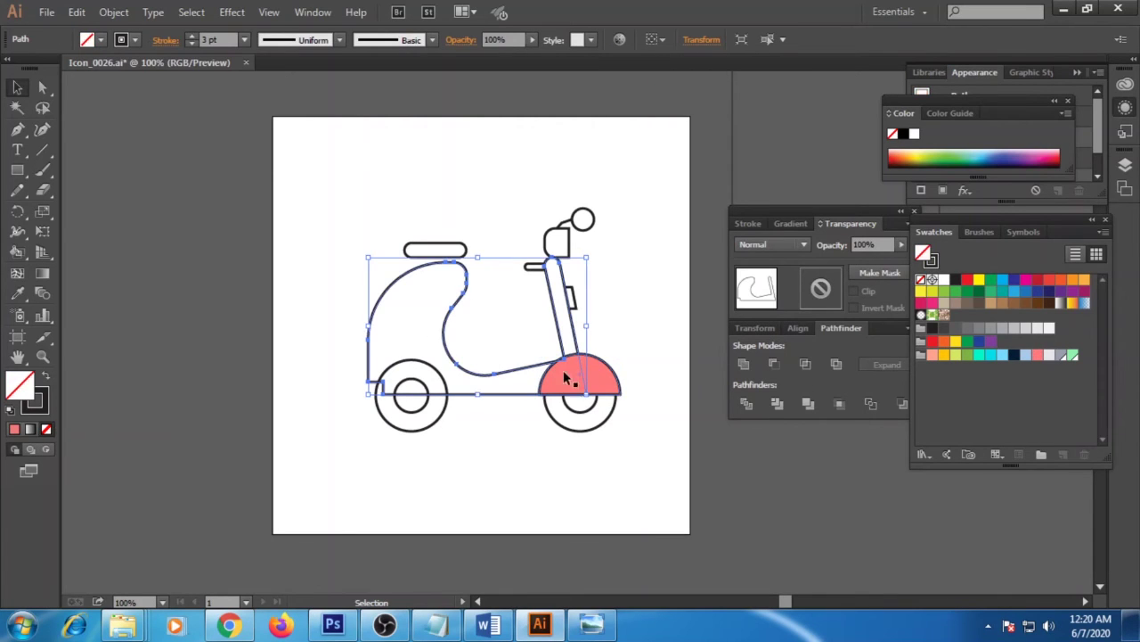
pyautogui.click(932, 355)
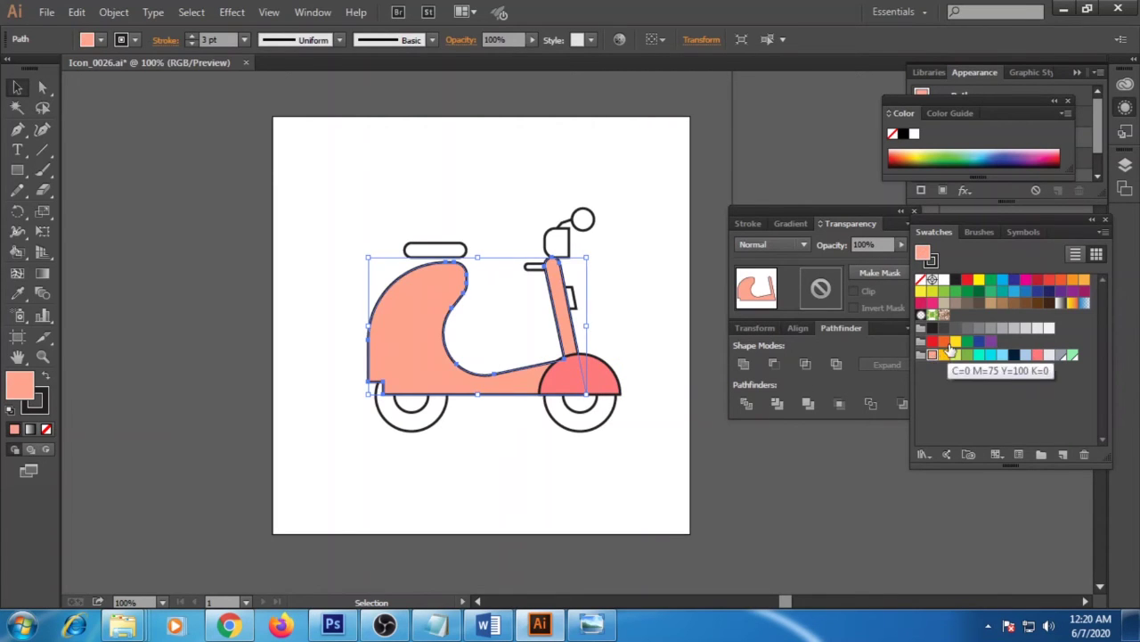
pyautogui.click(945, 354)
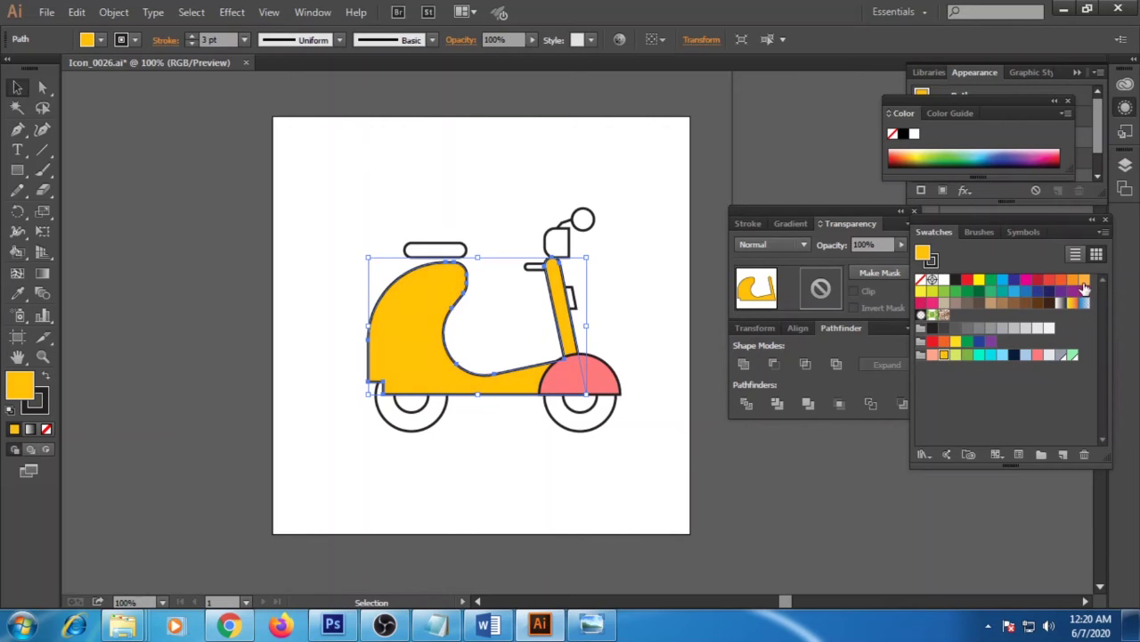
pyautogui.click(537, 502)
# Fill the front wheel group with dark brown and its inner hub circle with light gray.
pyautogui.click(603, 431)
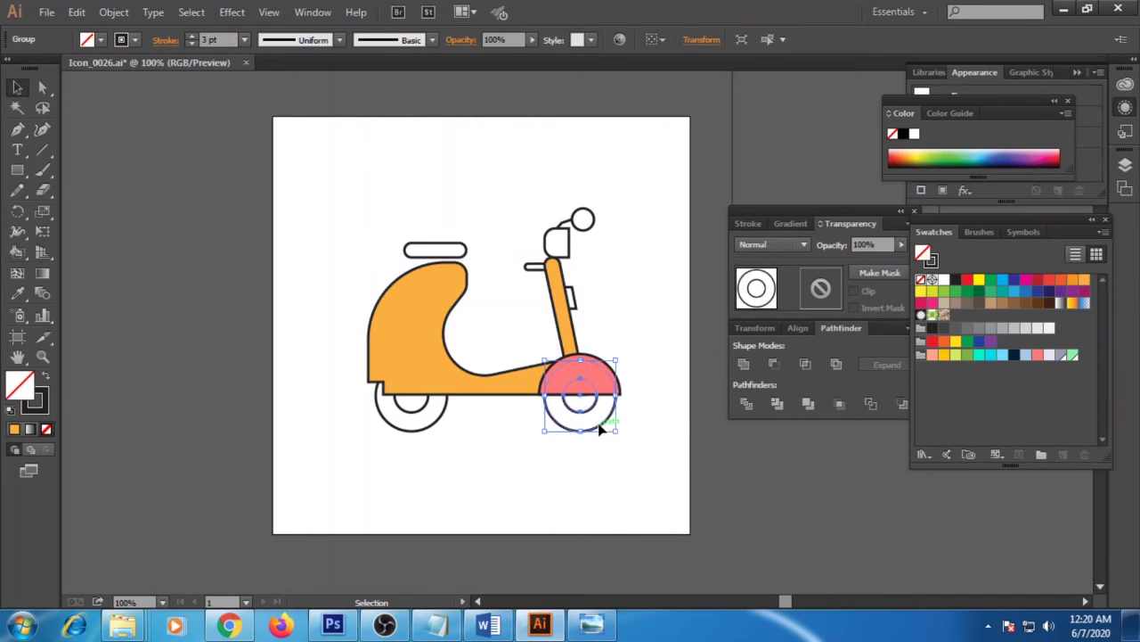
pyautogui.click(980, 303)
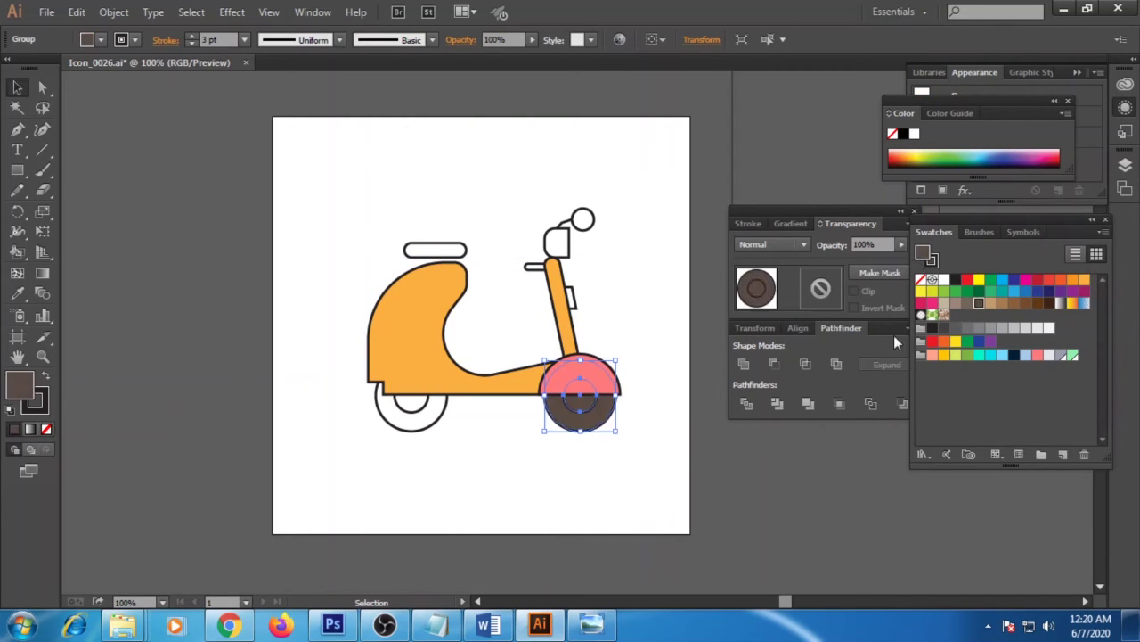
pyautogui.click(614, 428)
pyautogui.doubleClick(591, 400)
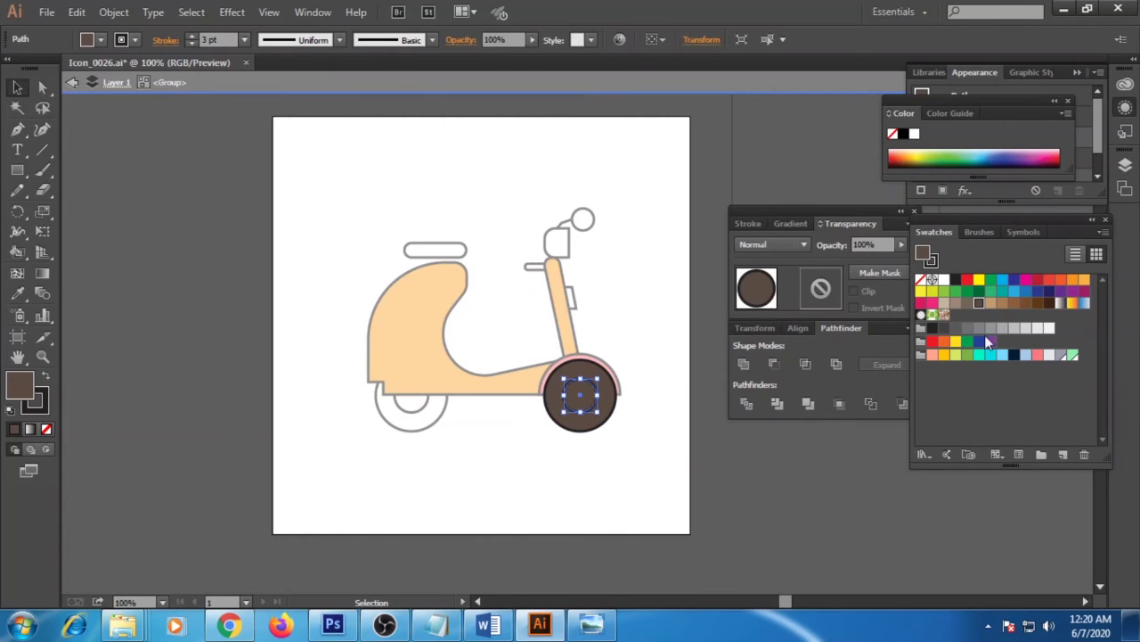
pyautogui.click(1039, 330)
pyautogui.doubleClick(635, 468)
# Inside the rear wheel group, fill the outer circle dark brown and the inner hub circle light gray.
pyautogui.doubleClick(424, 431)
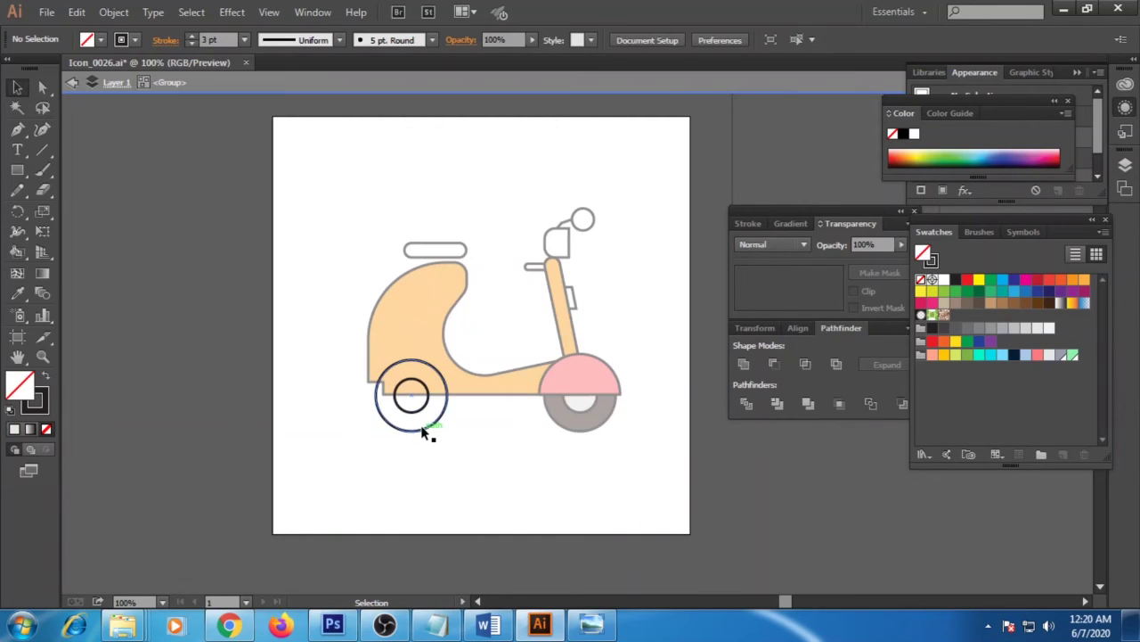
pyautogui.click(957, 304)
pyautogui.click(426, 405)
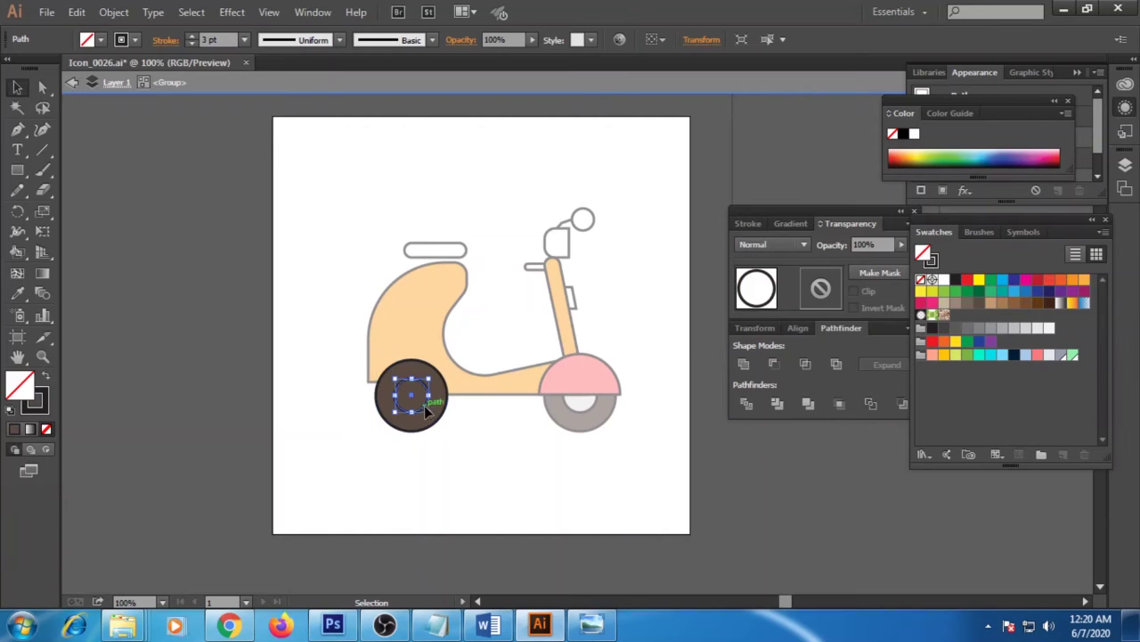
pyautogui.click(1038, 328)
pyautogui.doubleClick(496, 459)
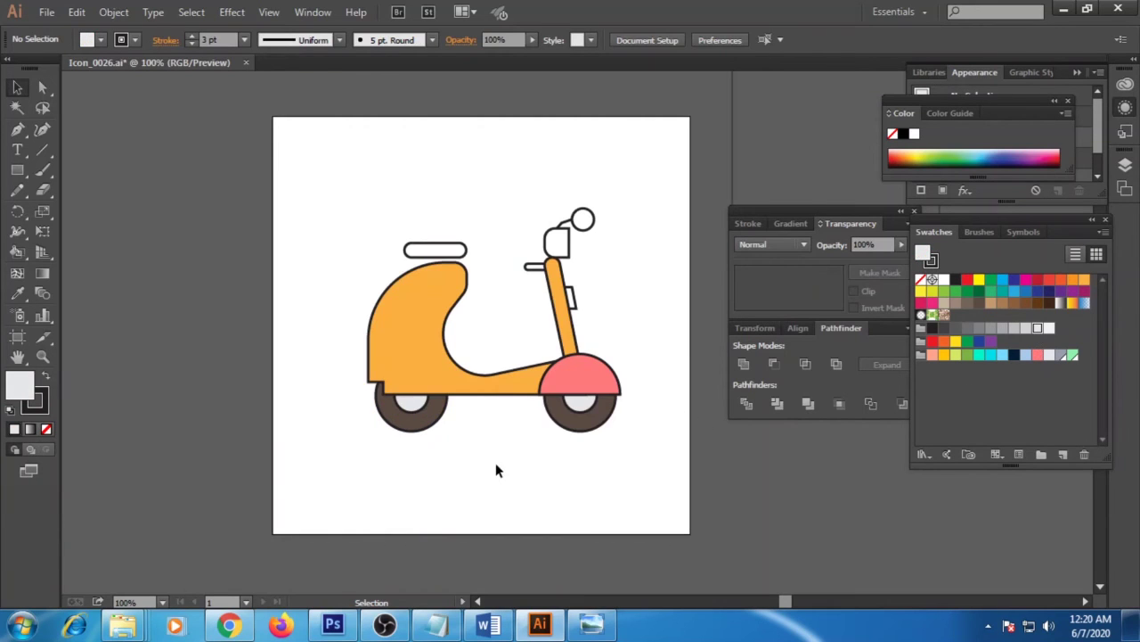
# Fill the headlight block above the steering column with a darker orange than the body.
pyautogui.click(566, 247)
pyautogui.click(1071, 280)
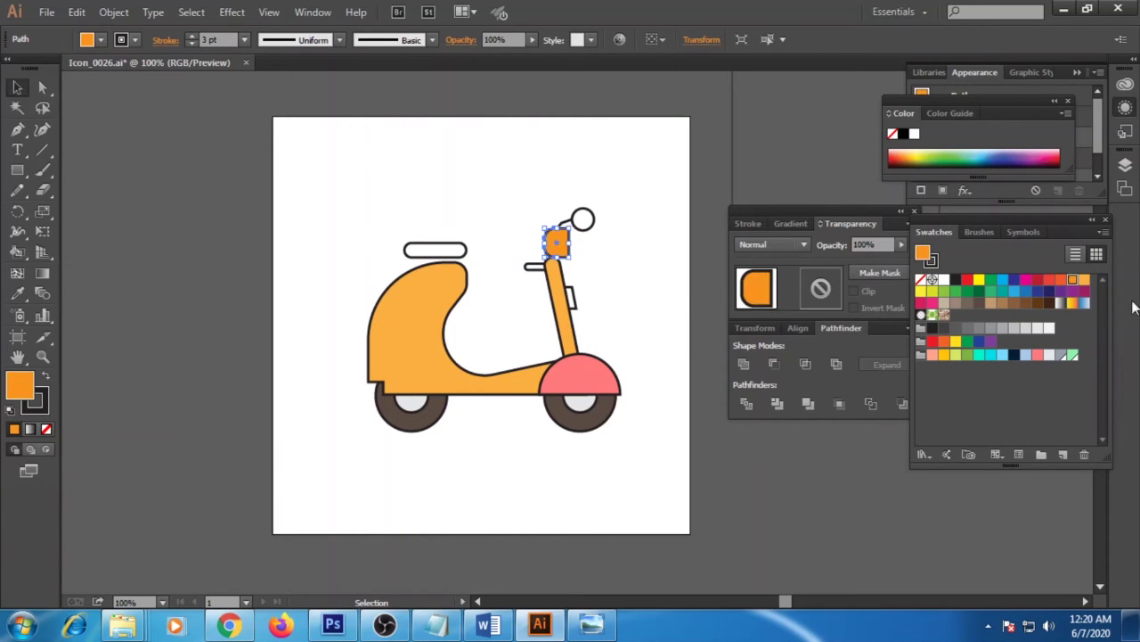
pyautogui.click(1085, 280)
pyautogui.hotkey('ctrl', 'z')
pyautogui.click(656, 321)
# Fill the seat pill with green and the round mirror with coral pink.
pyautogui.click(435, 243)
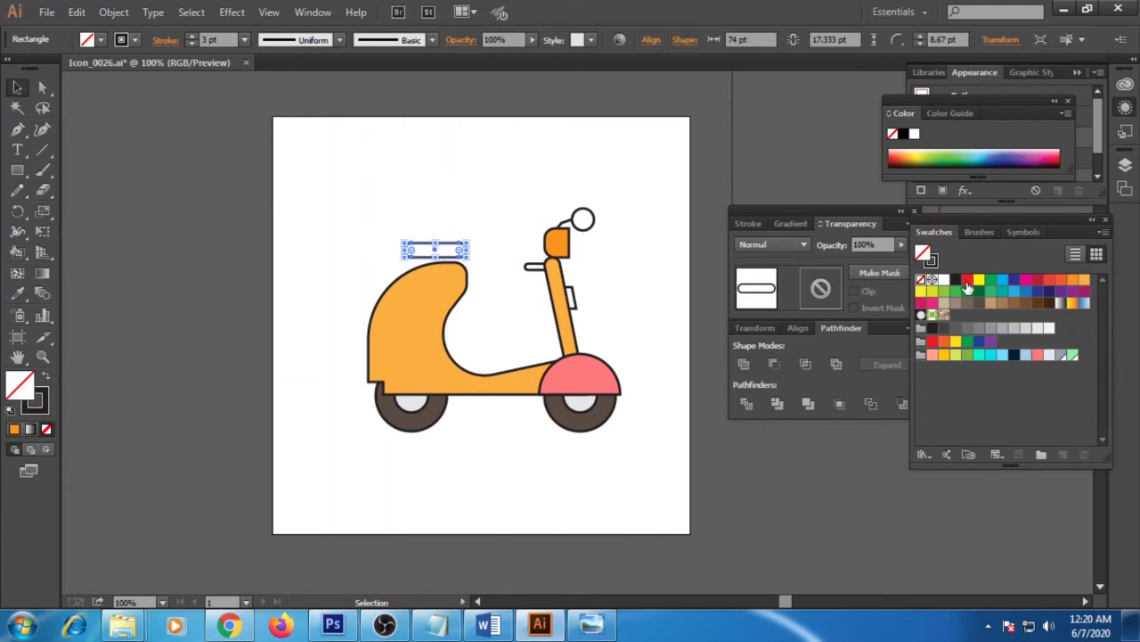
pyautogui.click(968, 354)
pyautogui.click(695, 351)
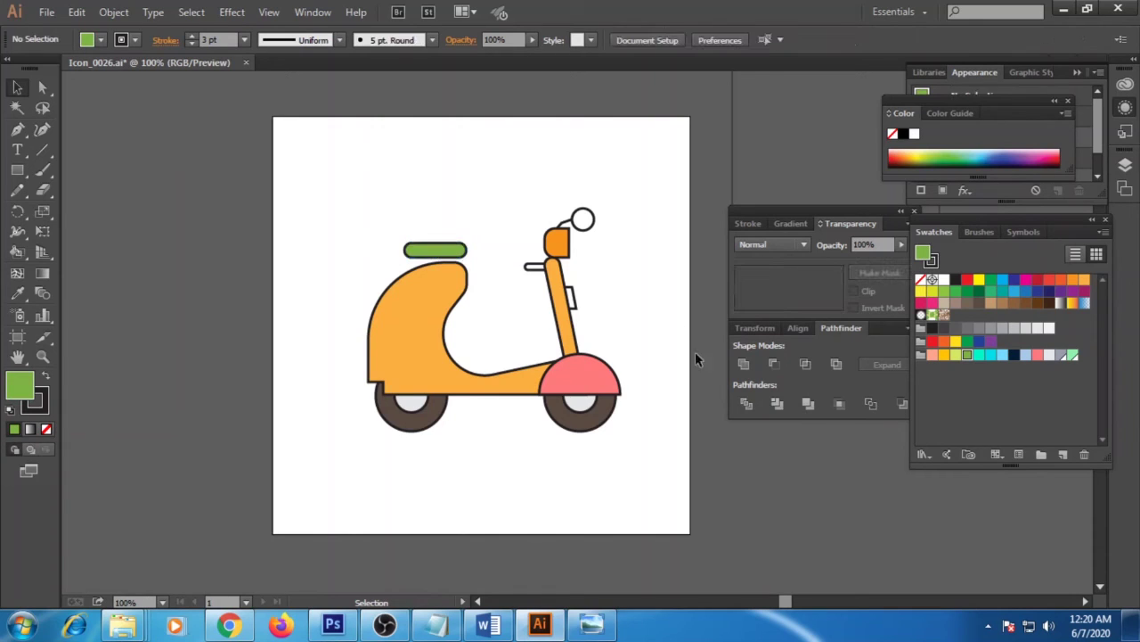
pyautogui.click(584, 221)
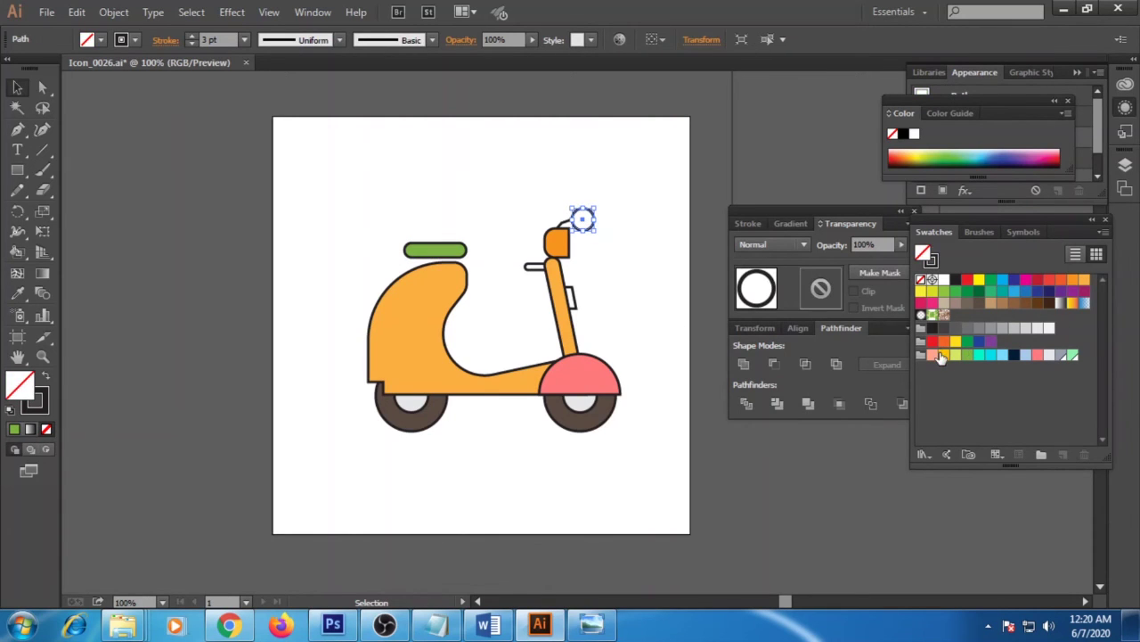
pyautogui.click(1039, 356)
pyautogui.click(622, 348)
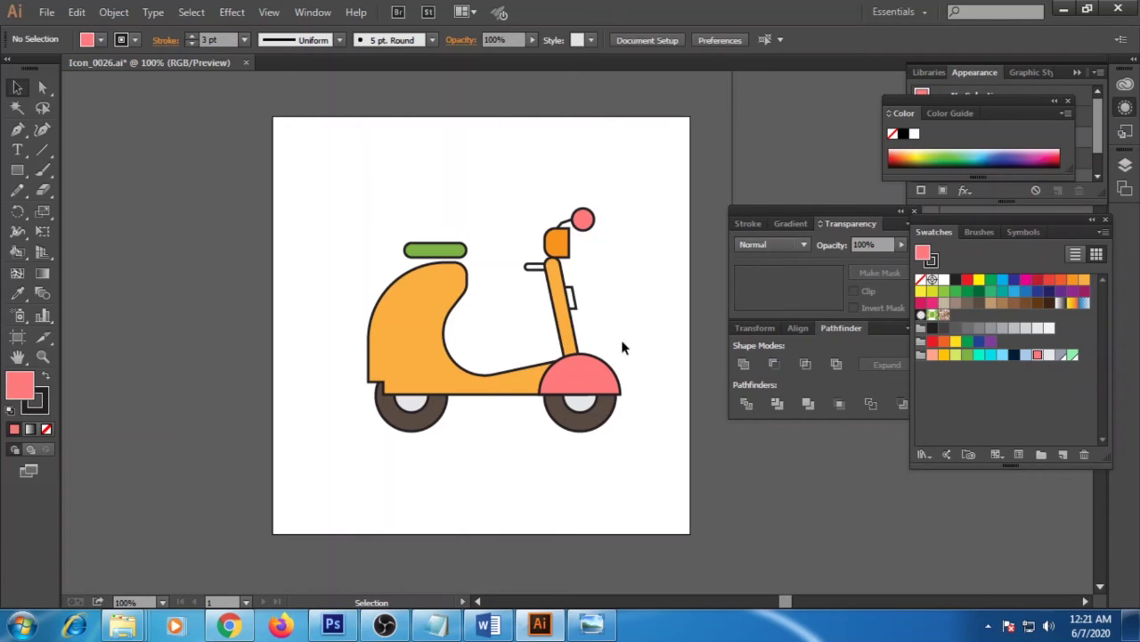
# Fill the small handlebar grip beside the top of the steering column with dark gray.
pyautogui.hotkey('ctrl', '=')
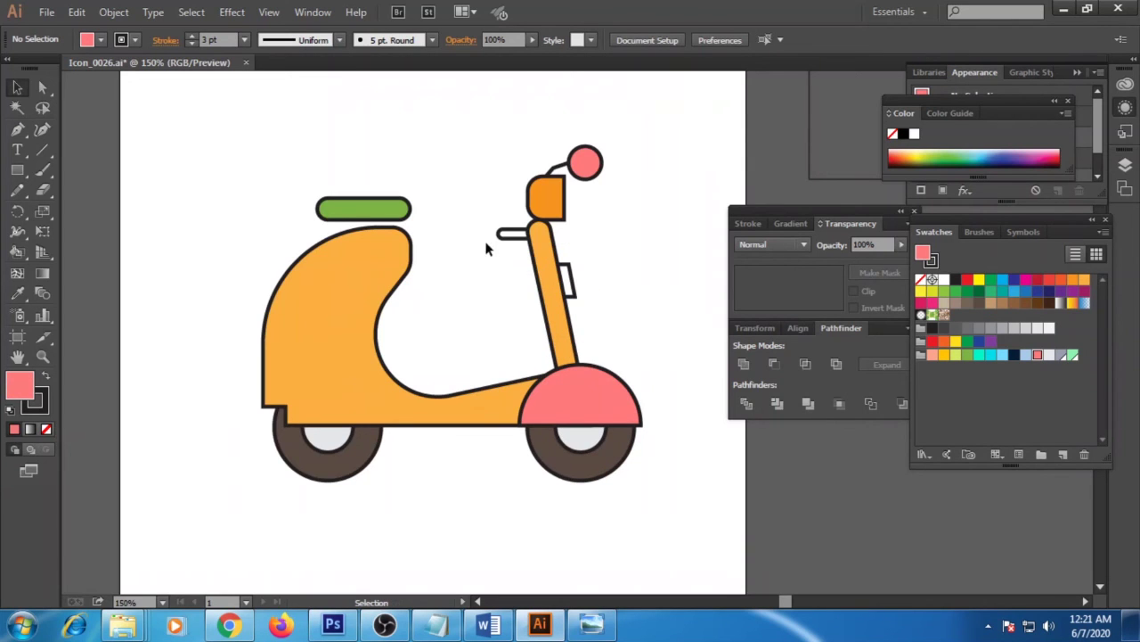
pyautogui.click(507, 234)
pyautogui.click(956, 327)
pyautogui.click(636, 287)
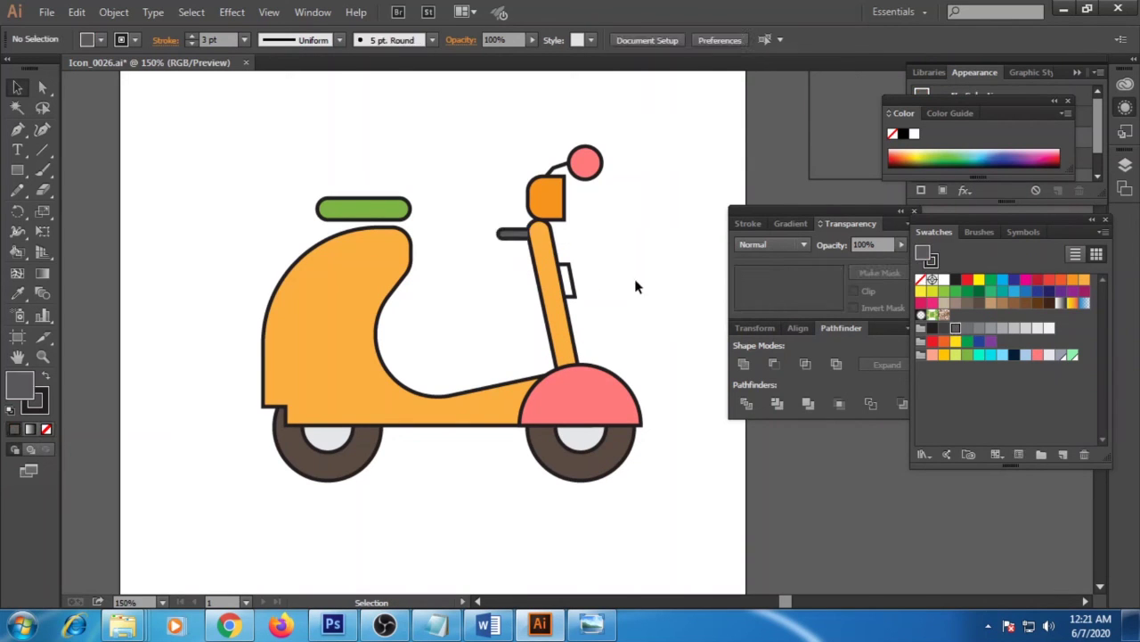
# Round the outer corners of the small lamp on the front of the steering column and fill it with yellow.
pyautogui.click(567, 283)
pyautogui.press('a')
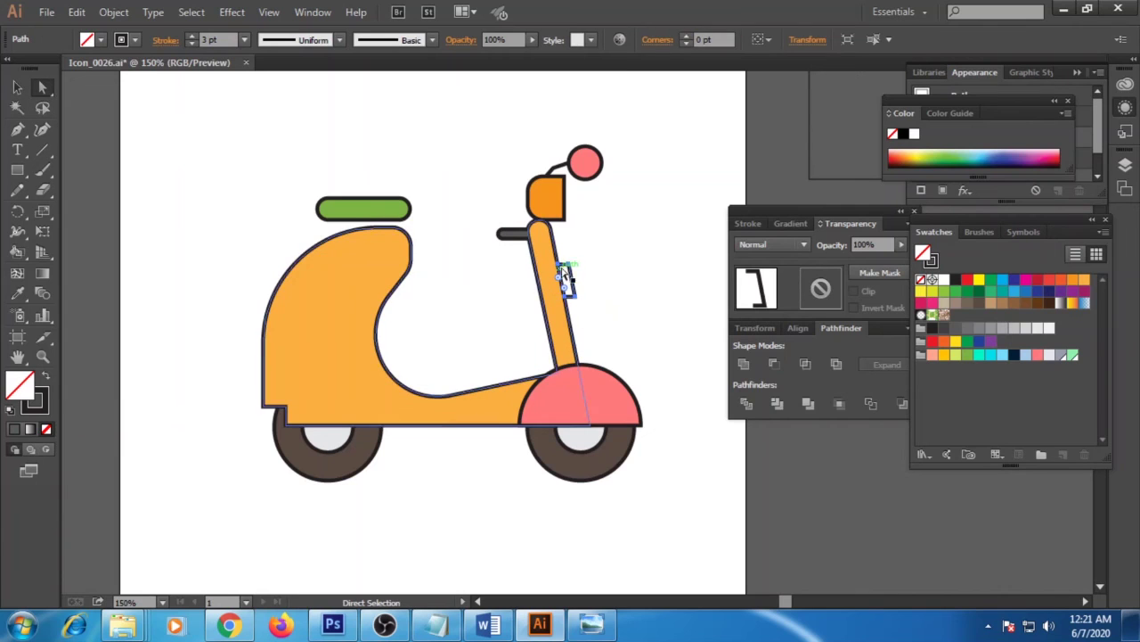
pyautogui.moveTo(566, 275); pyautogui.dragTo(561, 283)
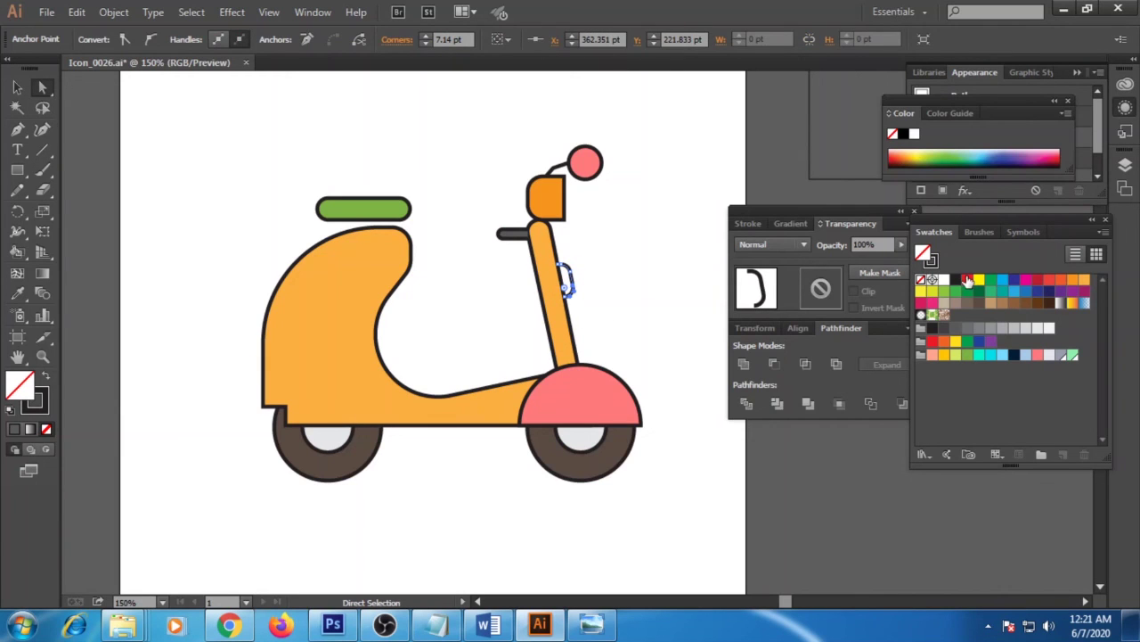
pyautogui.click(956, 342)
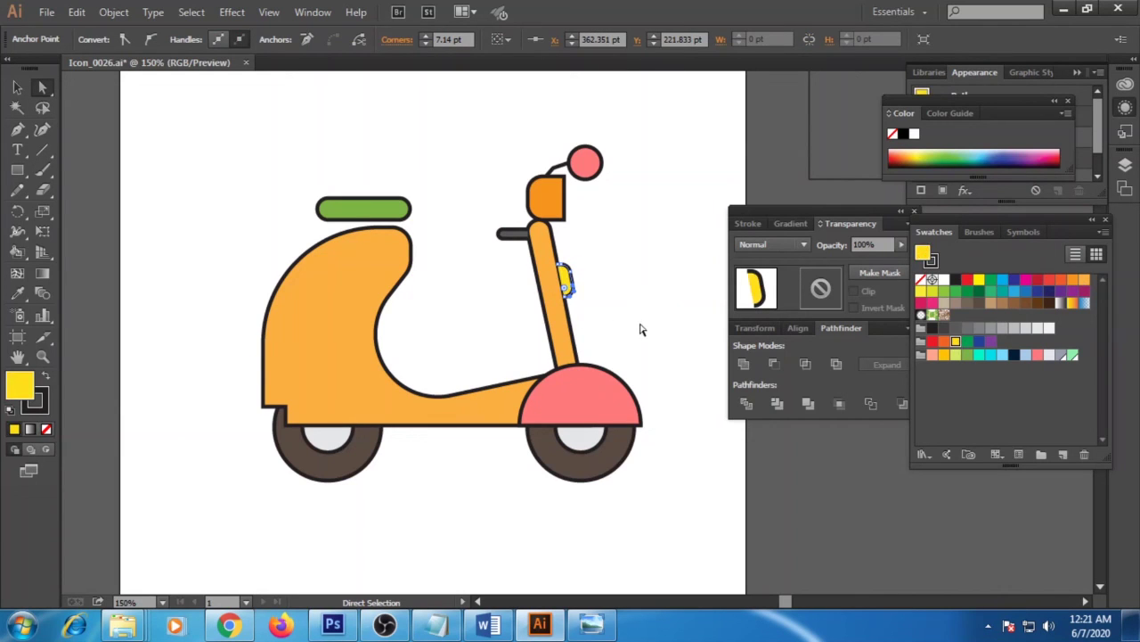
pyautogui.click(639, 321)
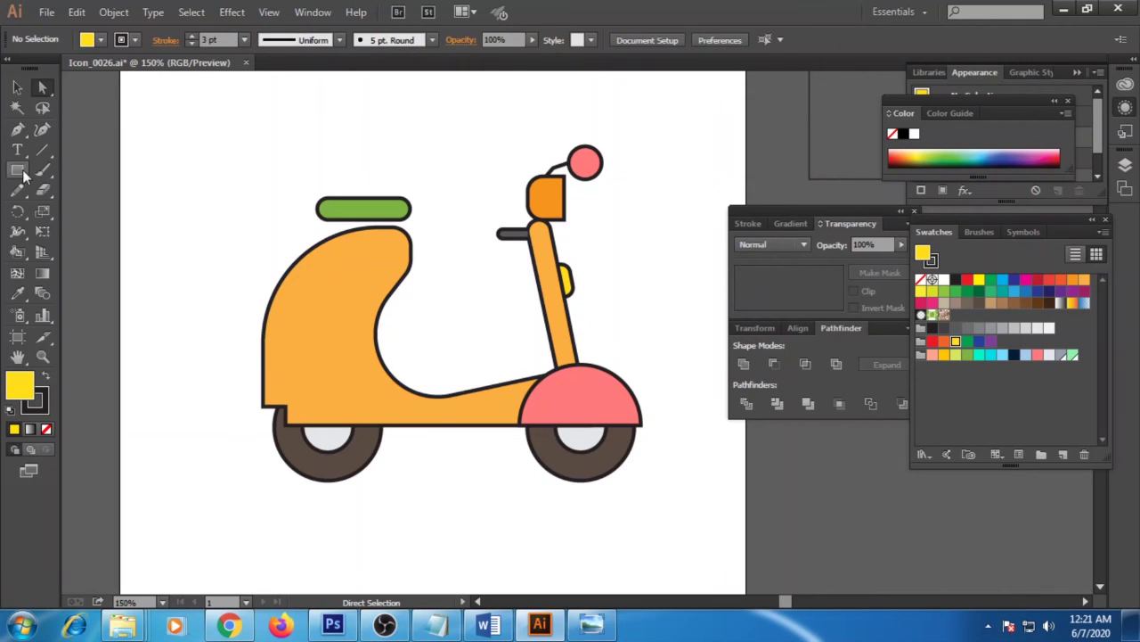
# Draw three short, staggered horizontal lines with the Pen tool on the rear body as vents.
pyautogui.press('p')
pyautogui.click(349, 304)
pyautogui.click(299, 304)
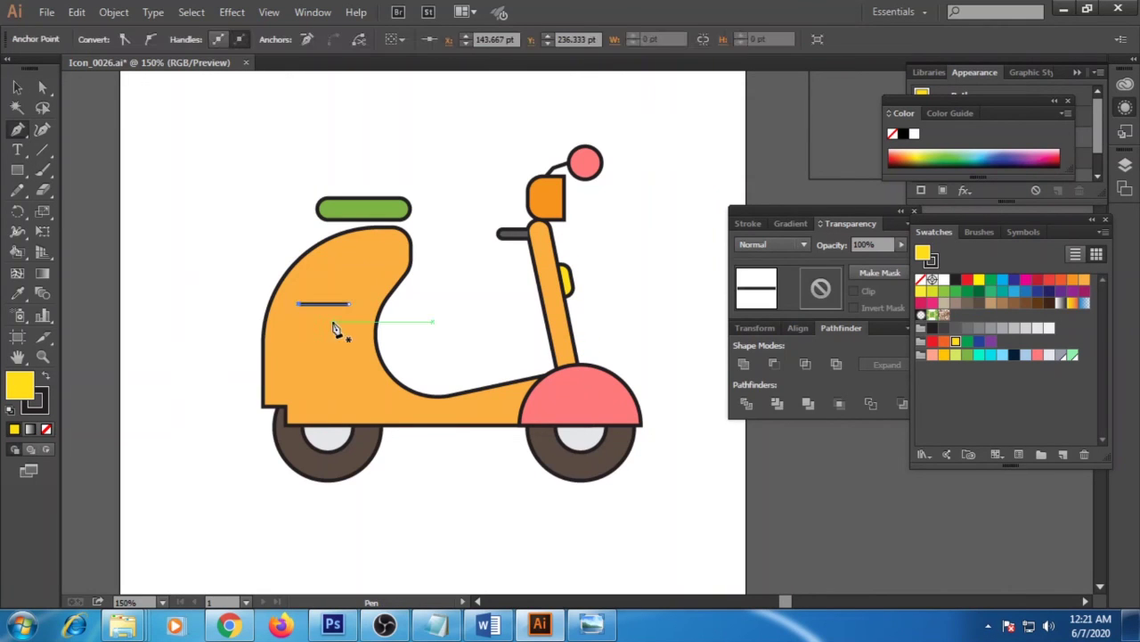
pyautogui.click(339, 321)
pyautogui.keyDown('shift'); pyautogui.click(292, 321); pyautogui.keyUp('shift')
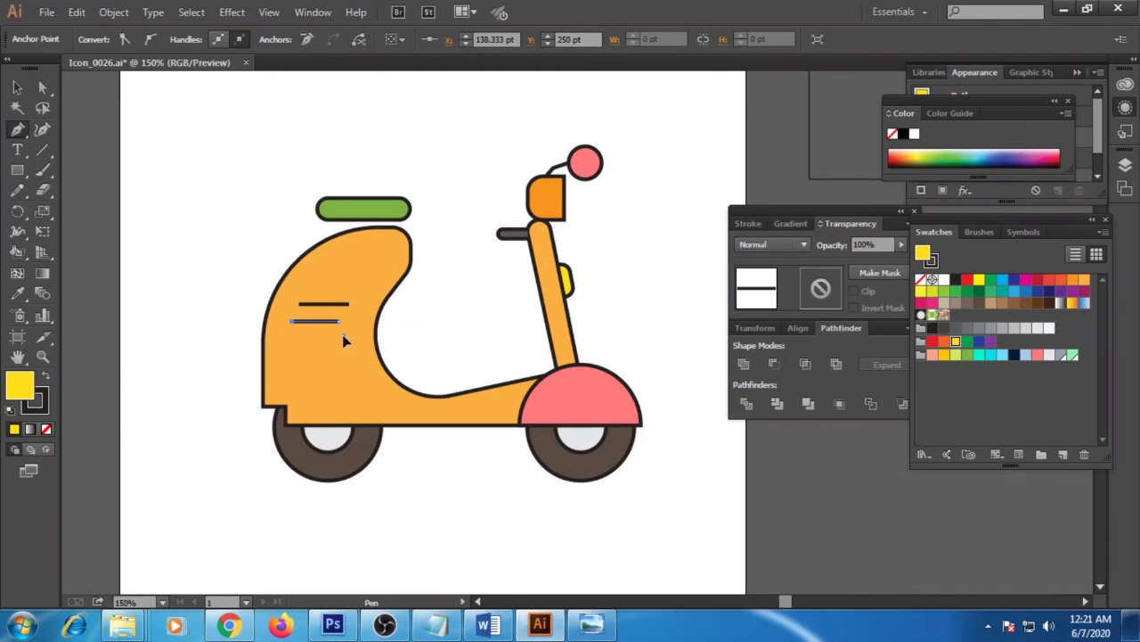
pyautogui.click(343, 335)
pyautogui.keyDown('shift'); pyautogui.click(303, 336); pyautogui.keyUp('shift')
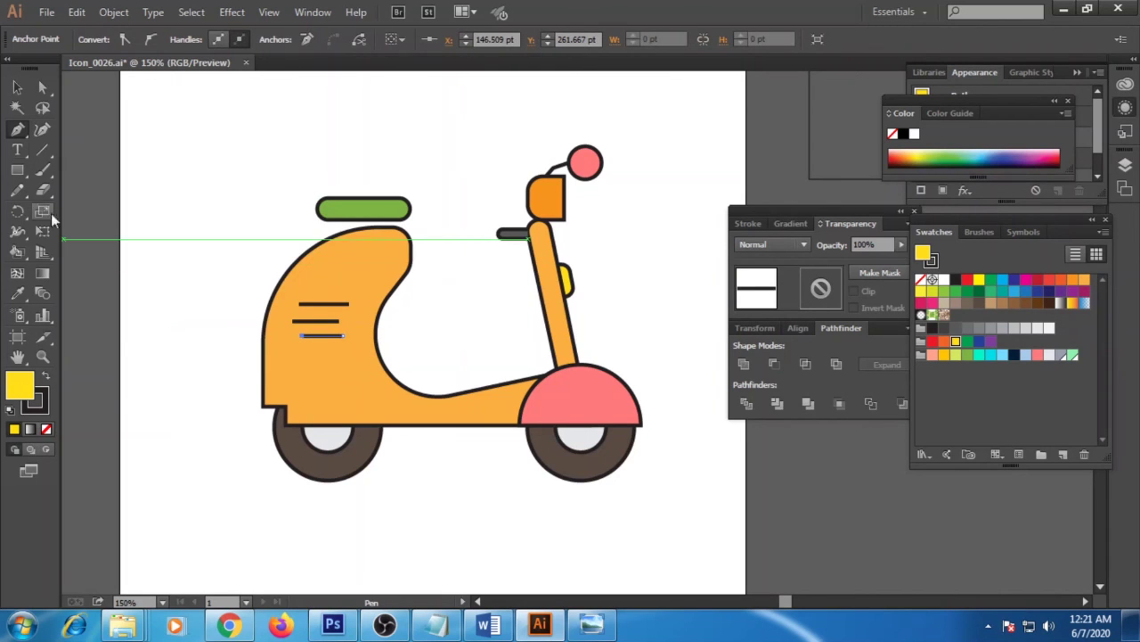
# Draw a small upright rectangle behind the scooter, remove its right edge and fill it with red.
pyautogui.click(18, 169)
pyautogui.moveTo(201, 294); pyautogui.dragTo(222, 337)
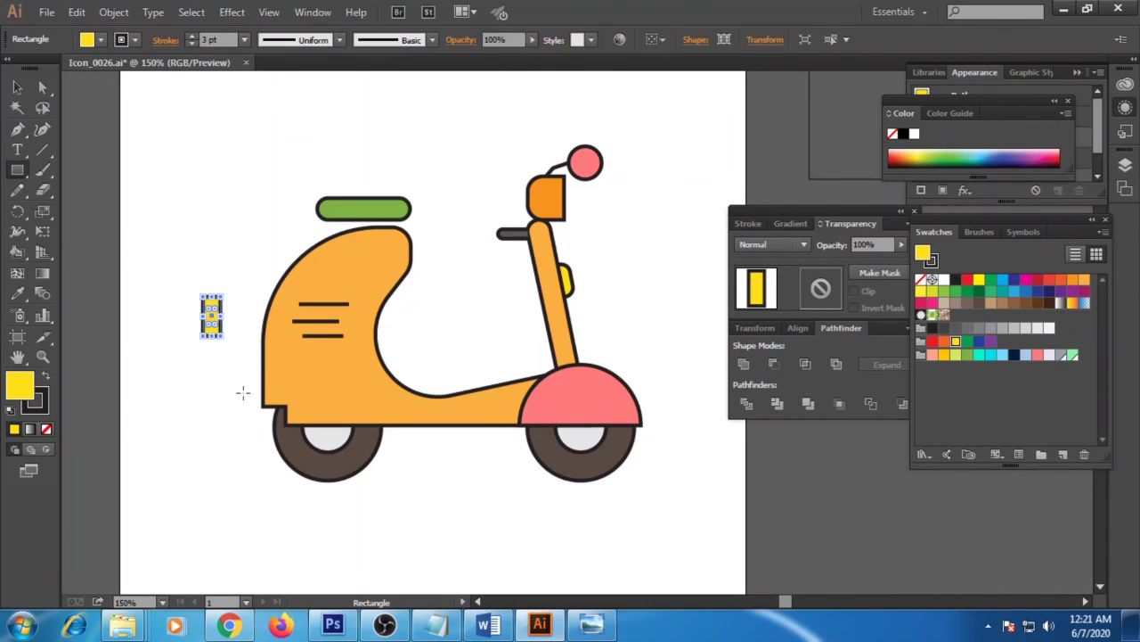
pyautogui.moveTo(18, 129); pyautogui.dragTo(65, 151)
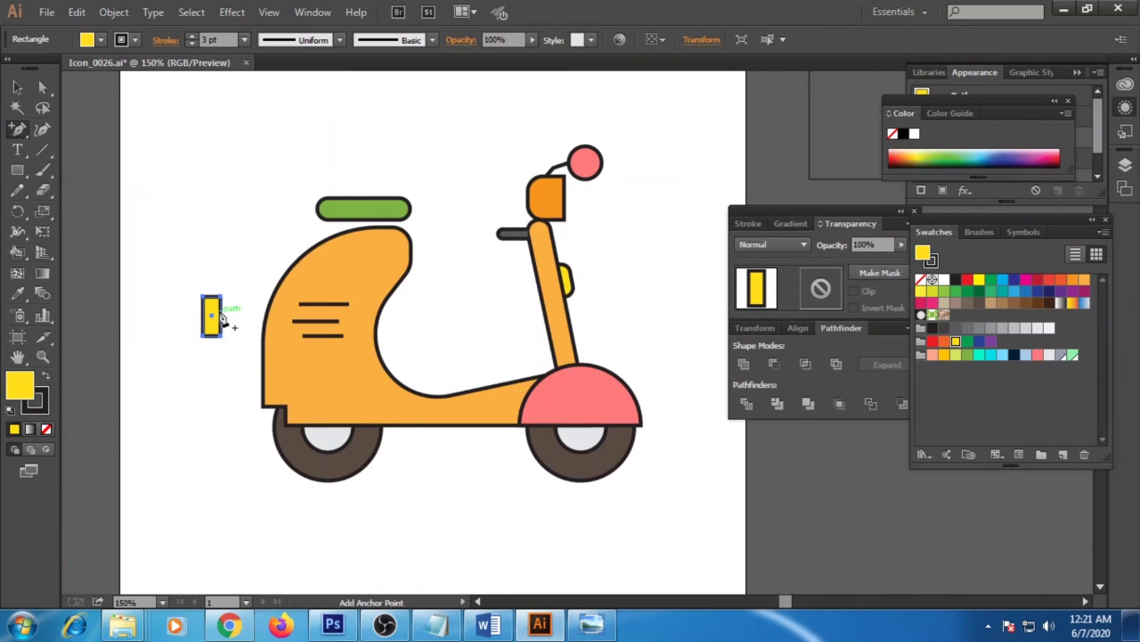
pyautogui.click(223, 322)
pyautogui.press('Delete')
pyautogui.click(968, 280)
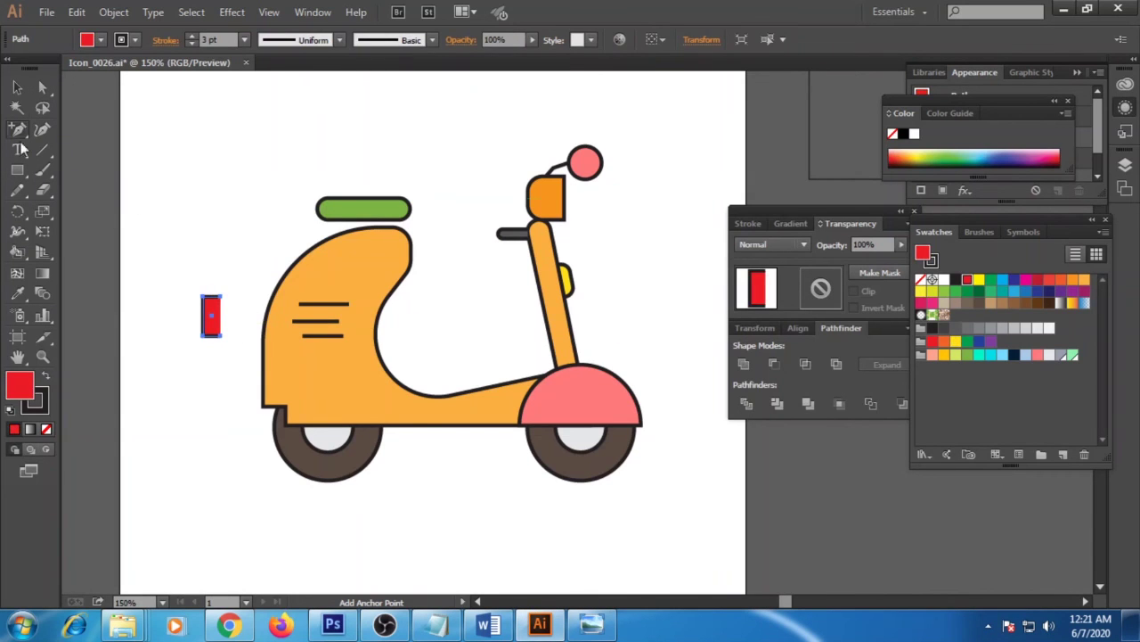
# Round the outer corners of the red taillight and place it against the body's lower rear edge.
pyautogui.click(42, 88)
pyautogui.moveTo(217, 307); pyautogui.dragTo(257, 376)
pyautogui.click(17, 87)
pyautogui.click(173, 221)
pyautogui.press('Right')
pyautogui.press('Right')
pyautogui.press('Right')
pyautogui.press('Right')
pyautogui.press('Right')
pyautogui.press('Right')
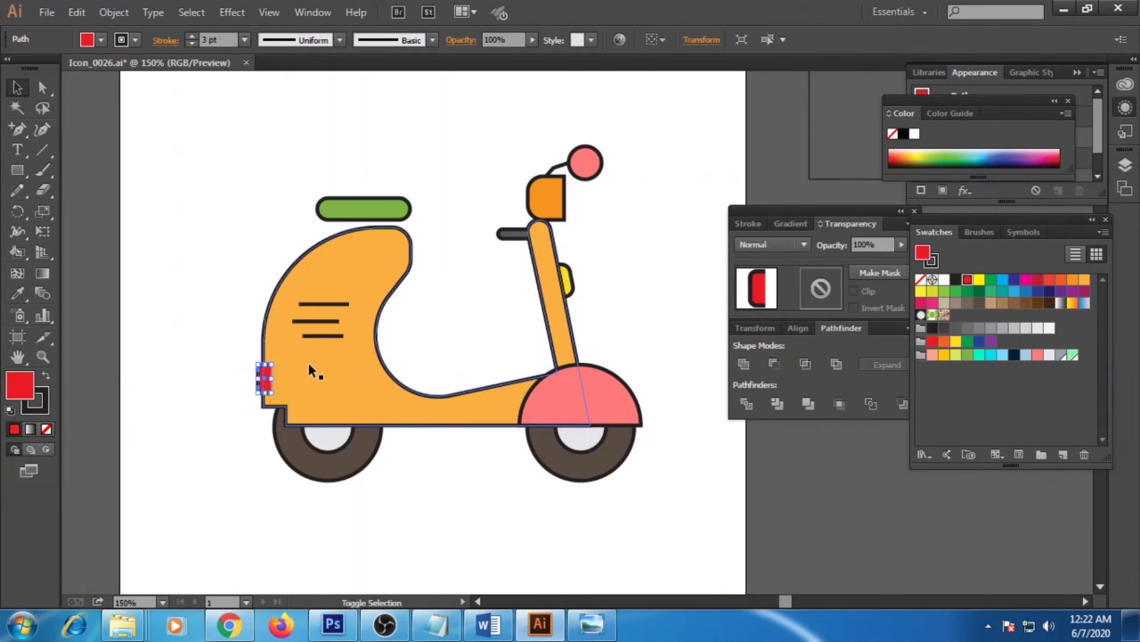
pyautogui.click(599, 311)
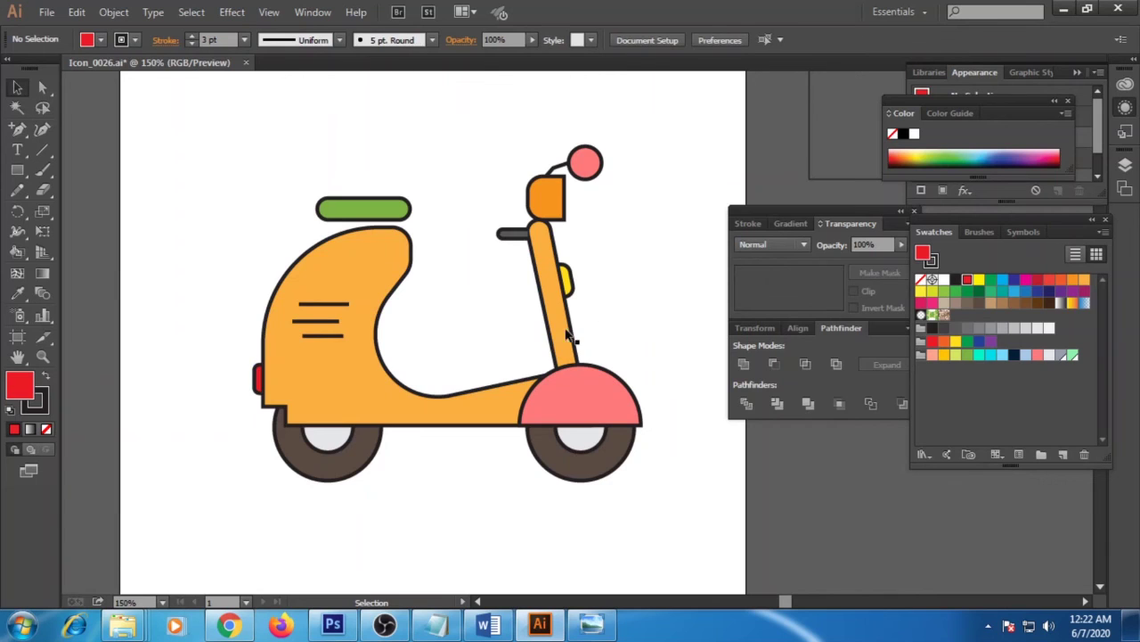
pyautogui.click(260, 385)
pyautogui.click(404, 524)
pyautogui.hotkey('ctrl', '1')
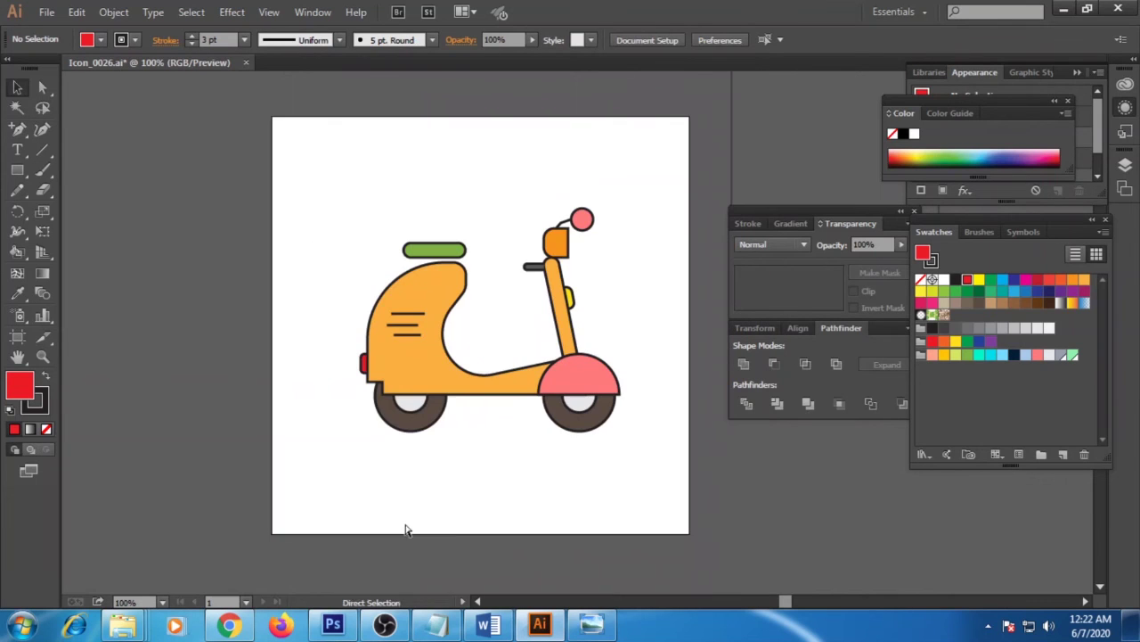
pyautogui.moveTo(422, 460); pyautogui.dragTo(401, 468)
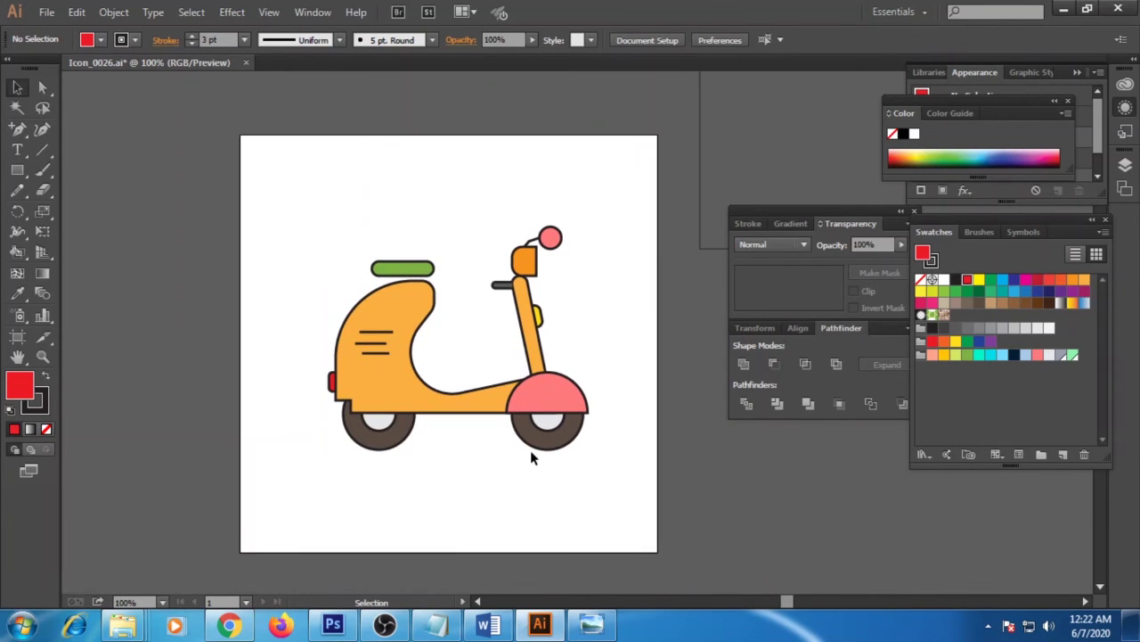